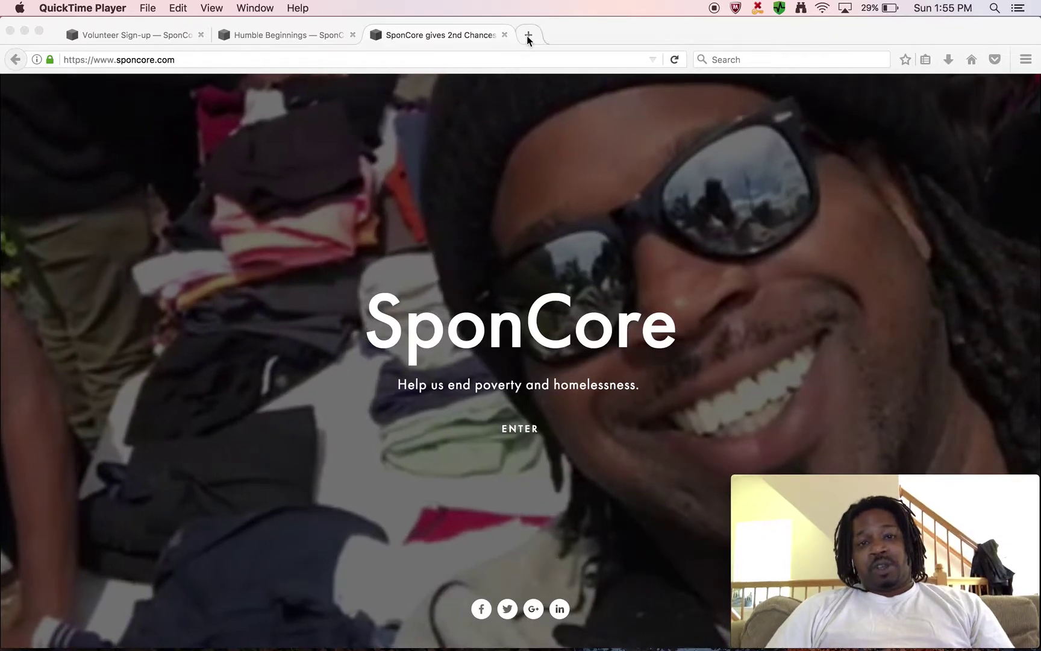
Step: Open the virtualbox.org website in a new browser tab
left_click(528, 36)
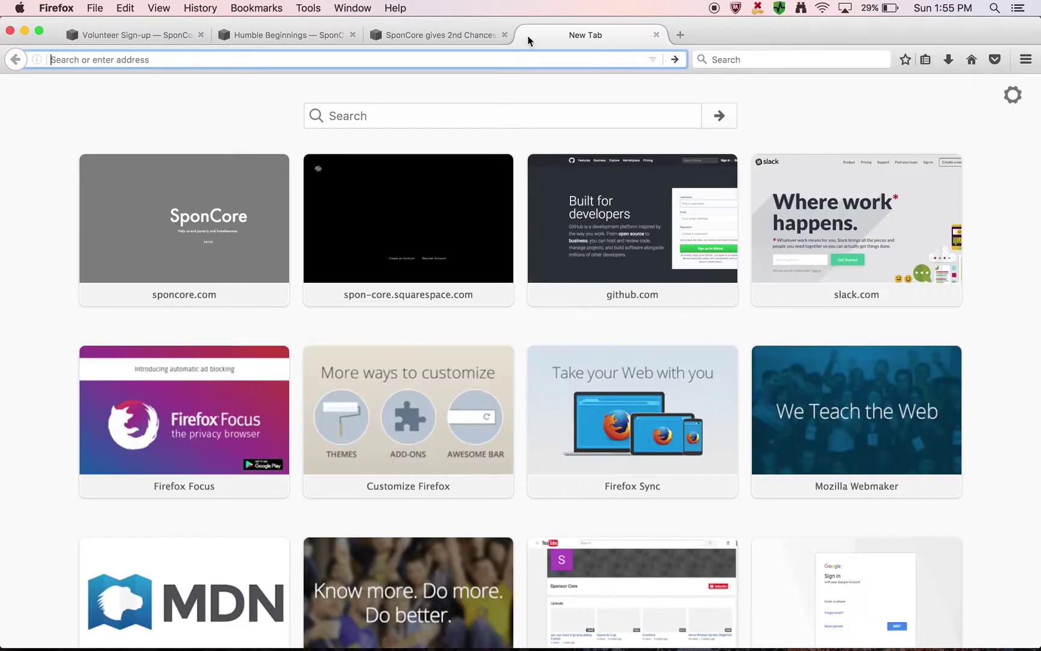
type("vir")
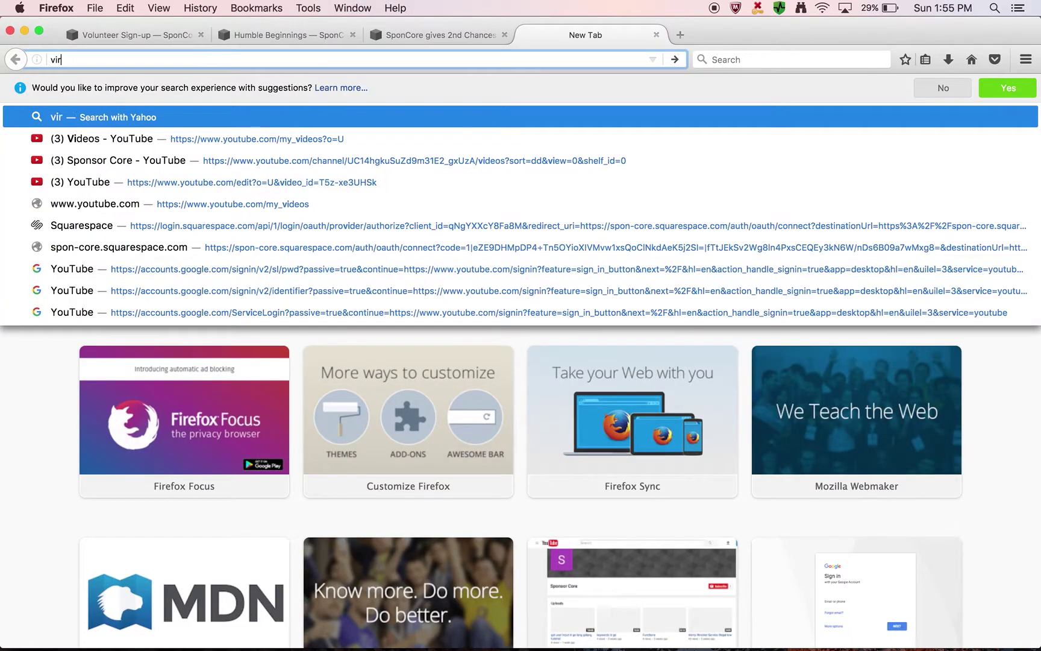
type("tual")
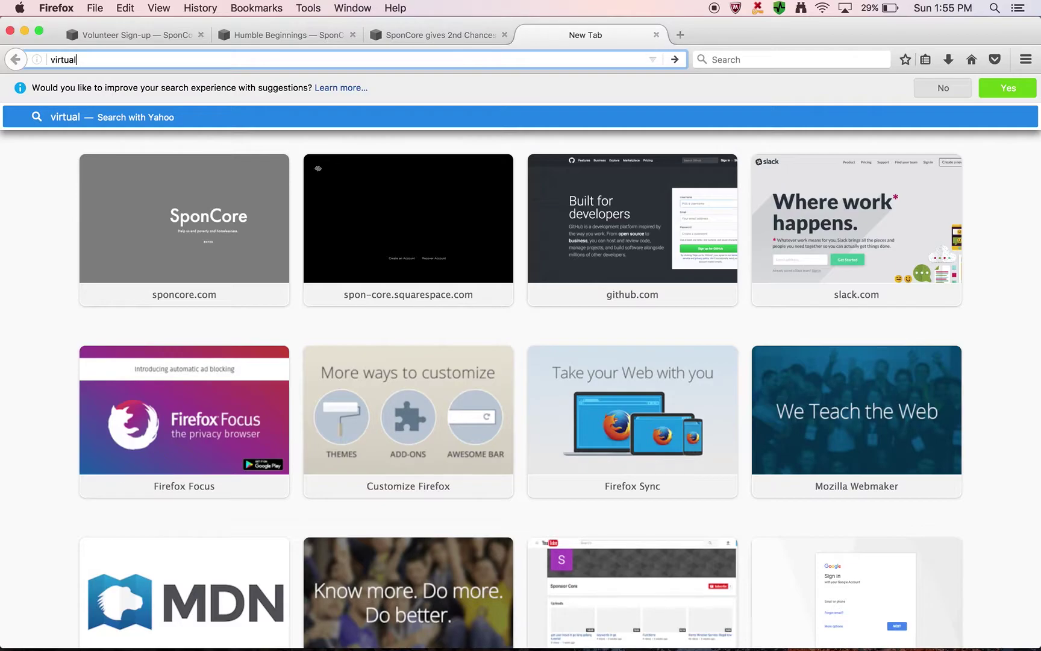
type("box.org")
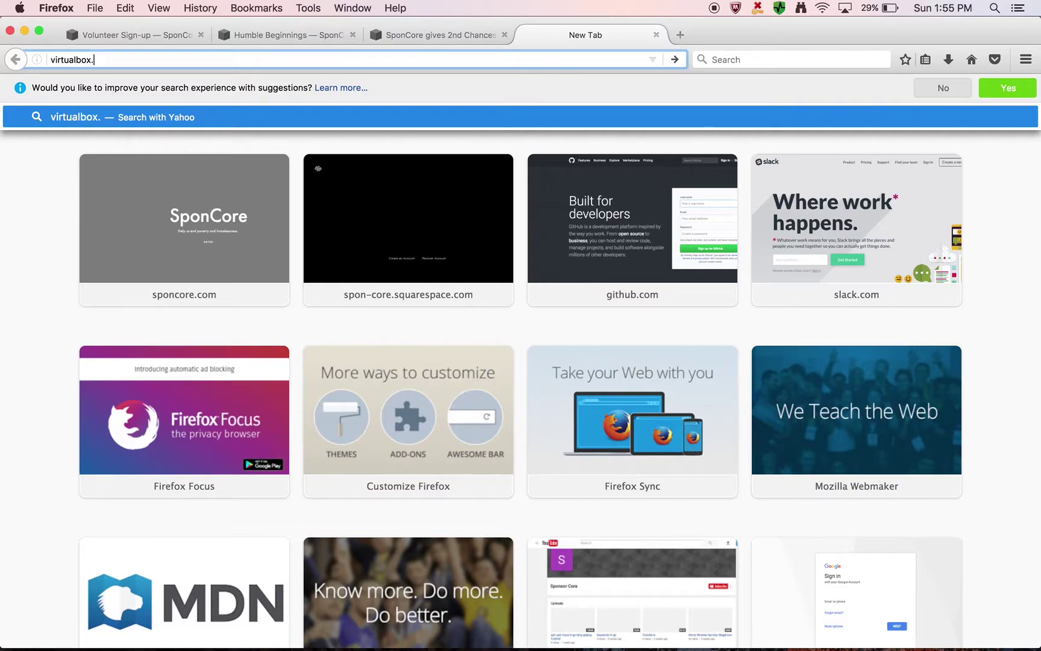
key("Return")
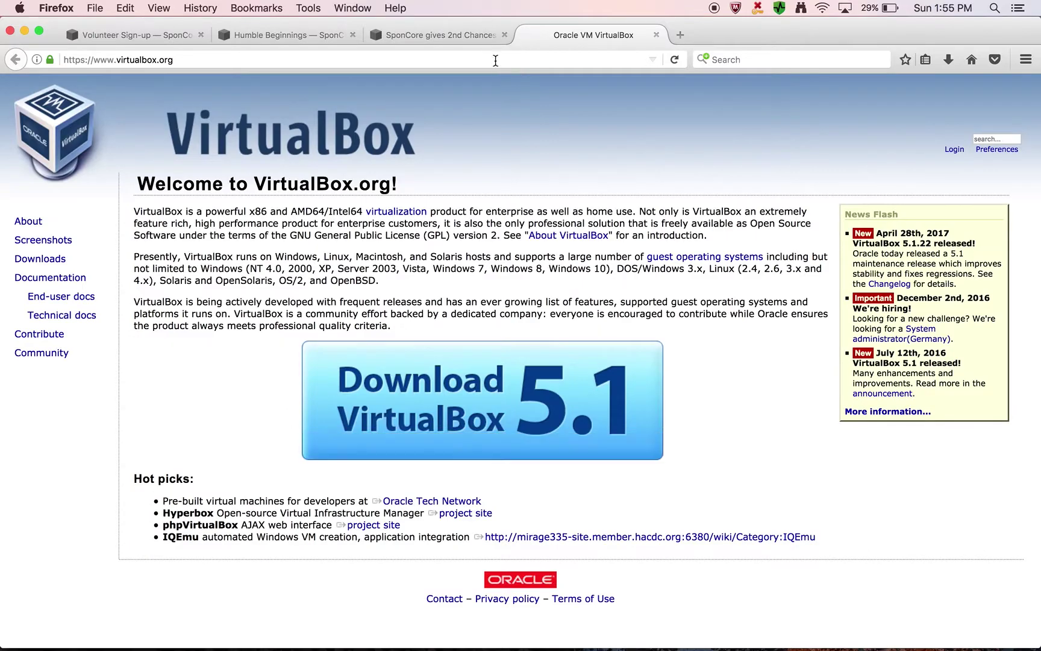
Step: Look over the SponCore home page, the Humble Beginnings page and the Volunteer Sign-up page
left_click(463, 36)
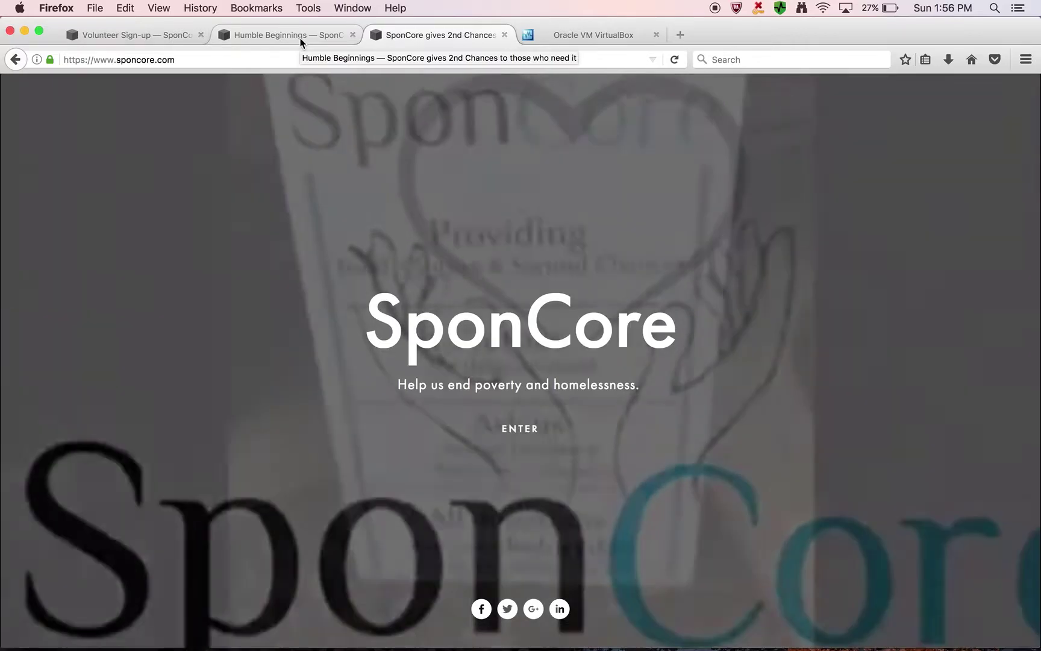
left_click(300, 40)
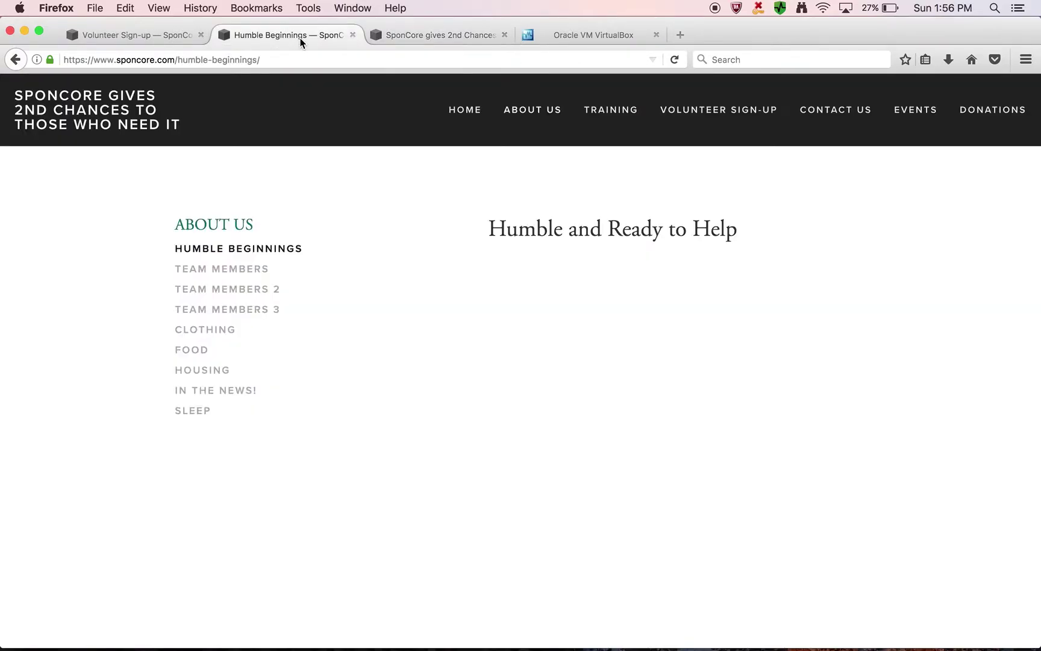
scroll(549, 300, "down", 3)
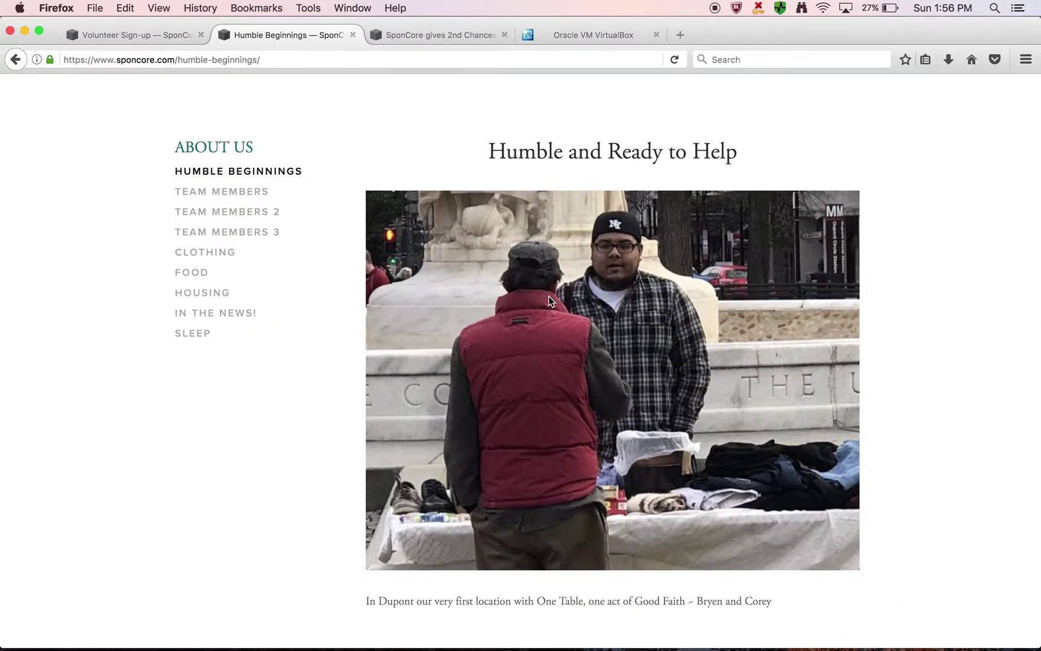
scroll(549, 301, "down", 1)
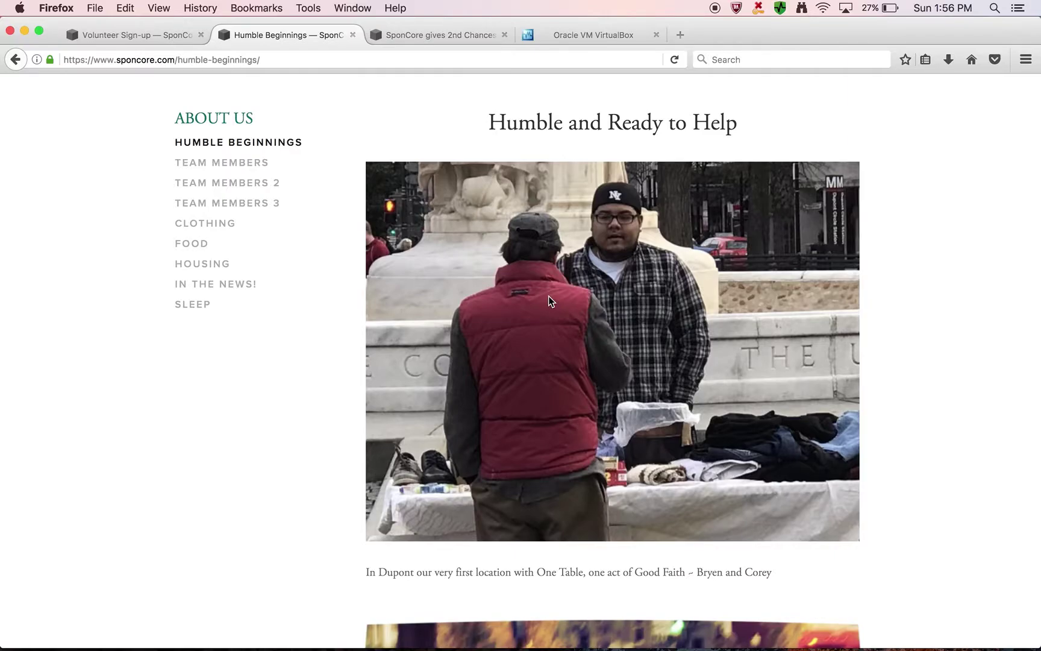
left_click(160, 35)
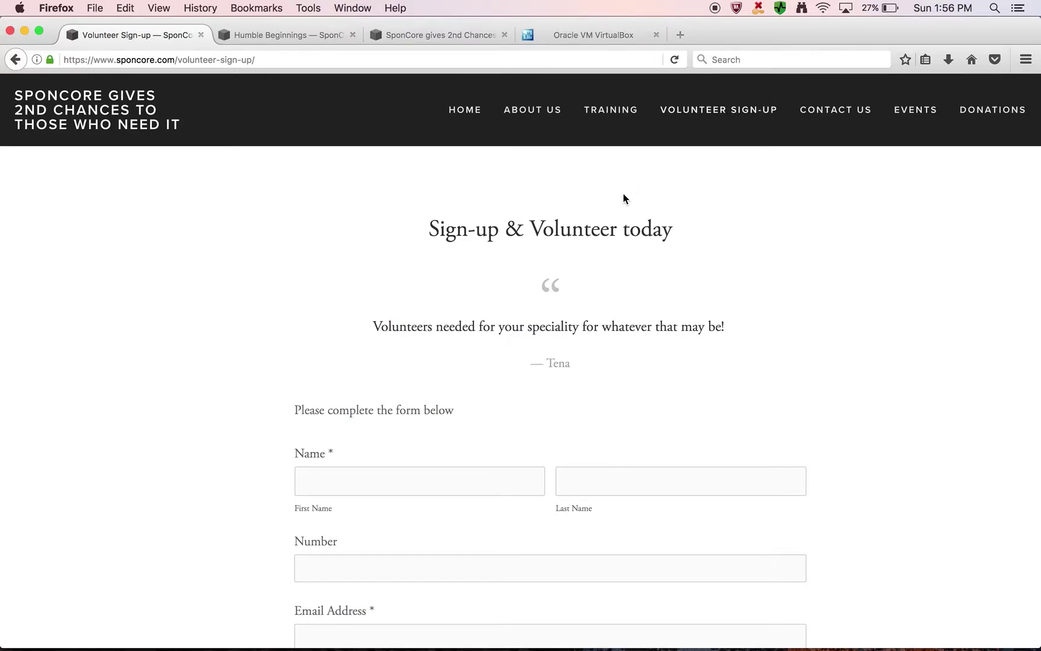
Step: Download the VirtualBox 5.1.22 platform package for OS X hosts from the VirtualBox site and save the file
left_click(584, 38)
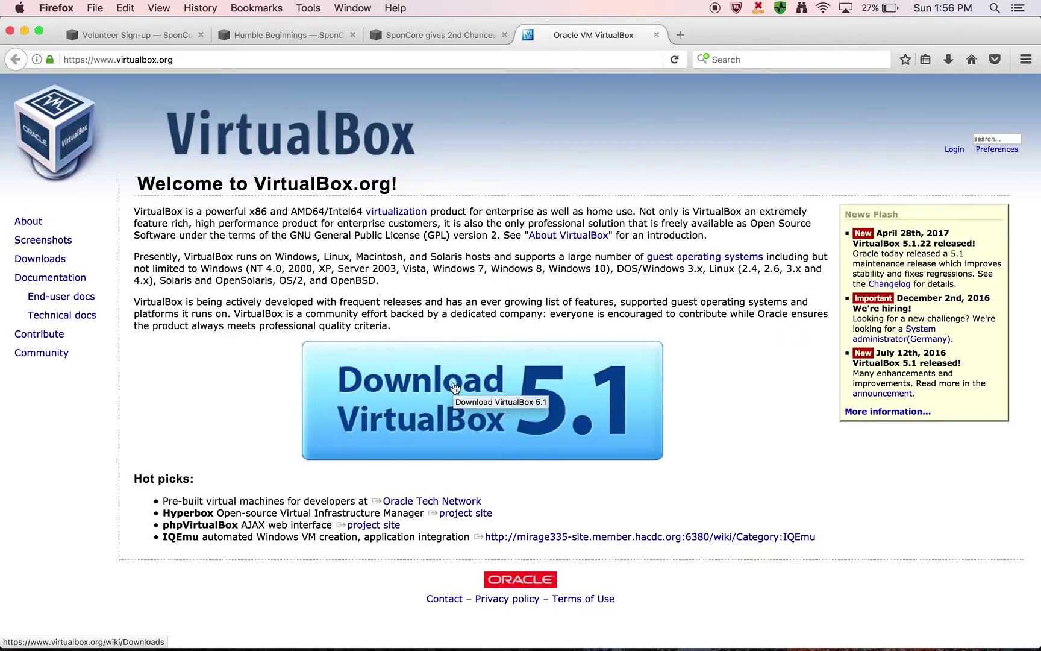
left_click(455, 386)
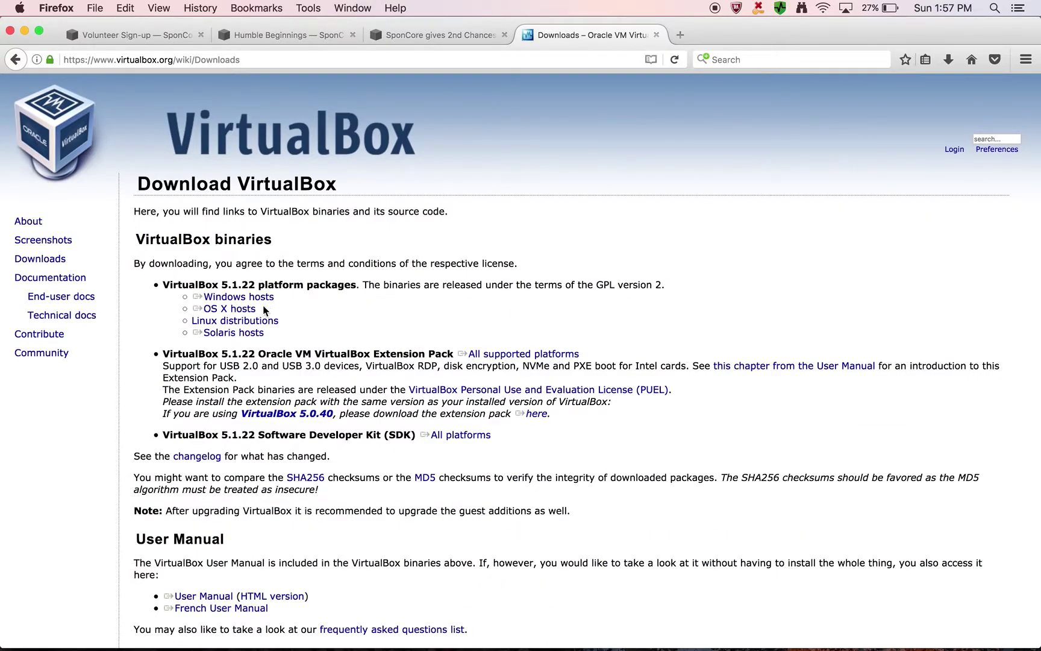
left_click(248, 309)
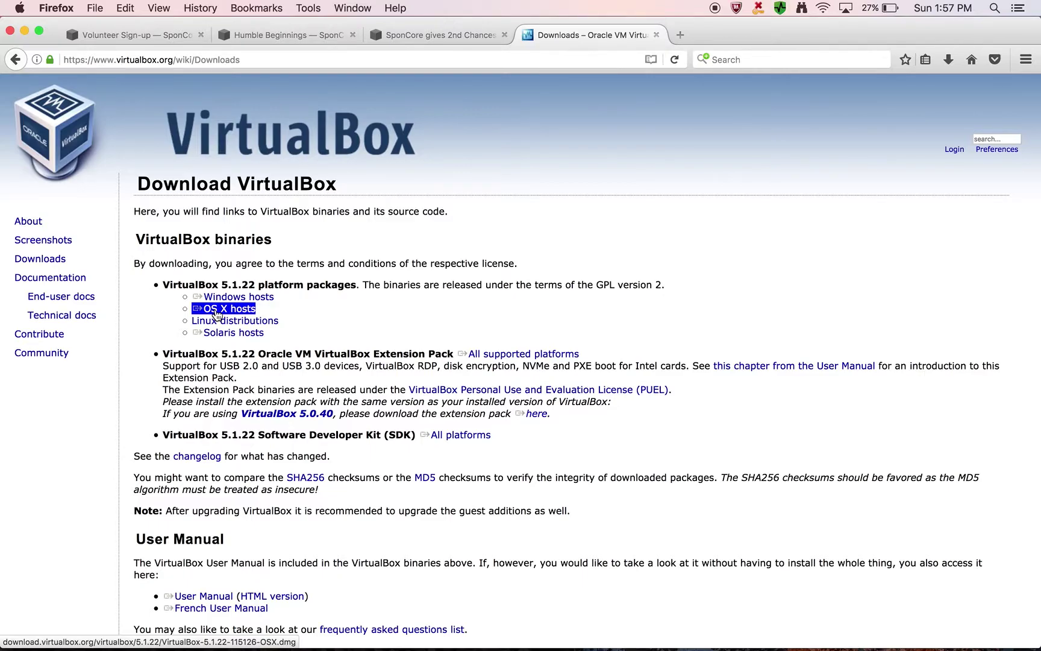
left_click(217, 310)
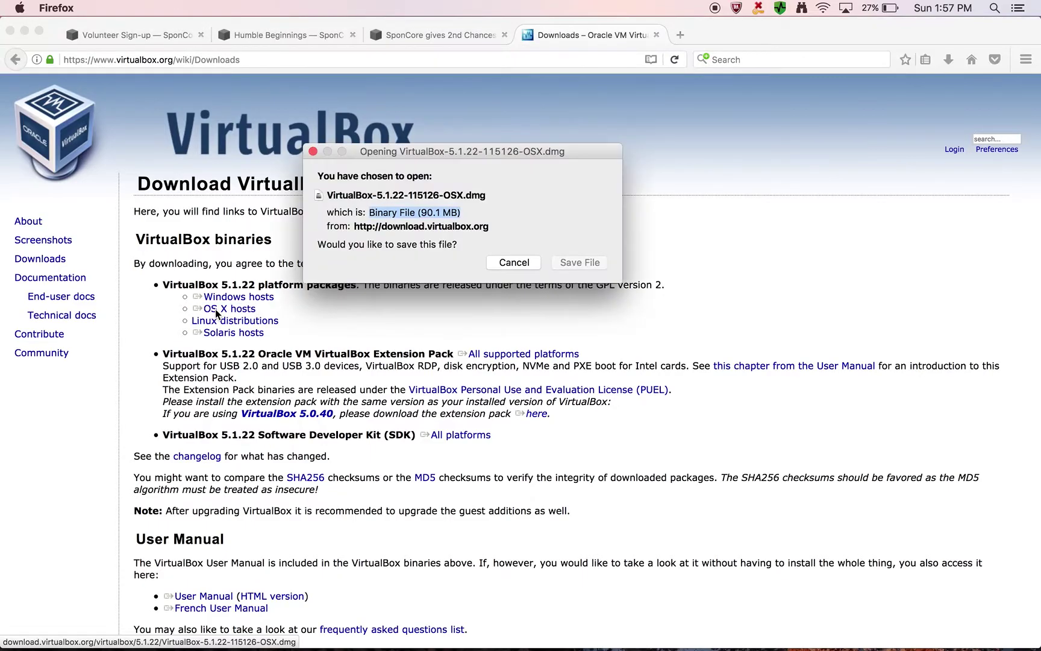
left_click(574, 263)
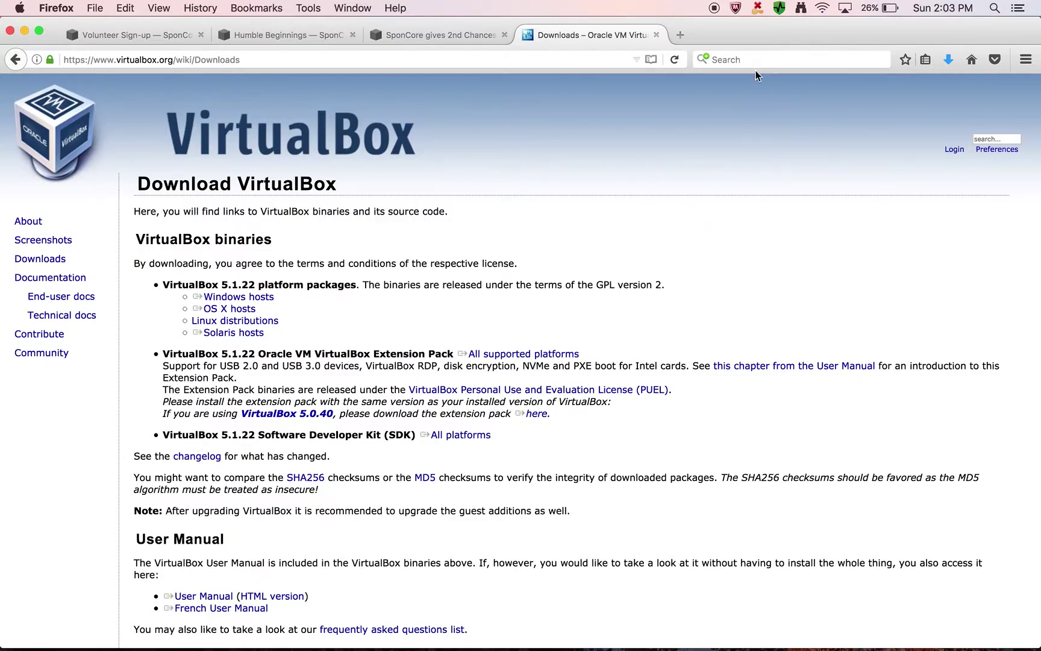
Step: Open the downloaded VirtualBox-5.1.22-115126-OSX.dmg and launch the VirtualBox.pkg installer
left_click(948, 59)
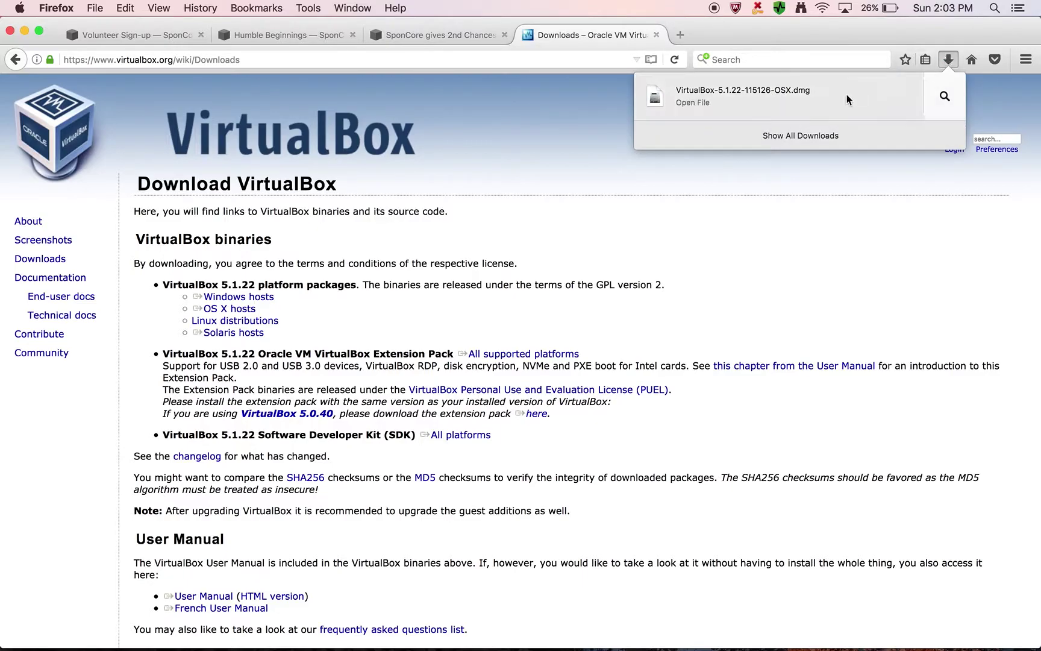
left_click(817, 104)
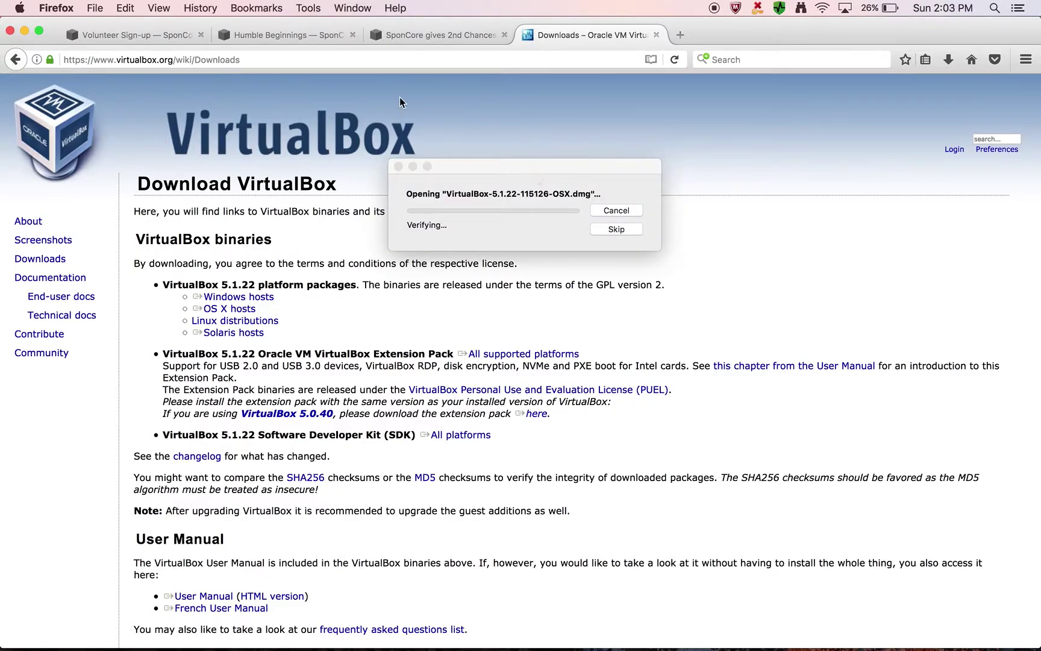
left_click(24, 30)
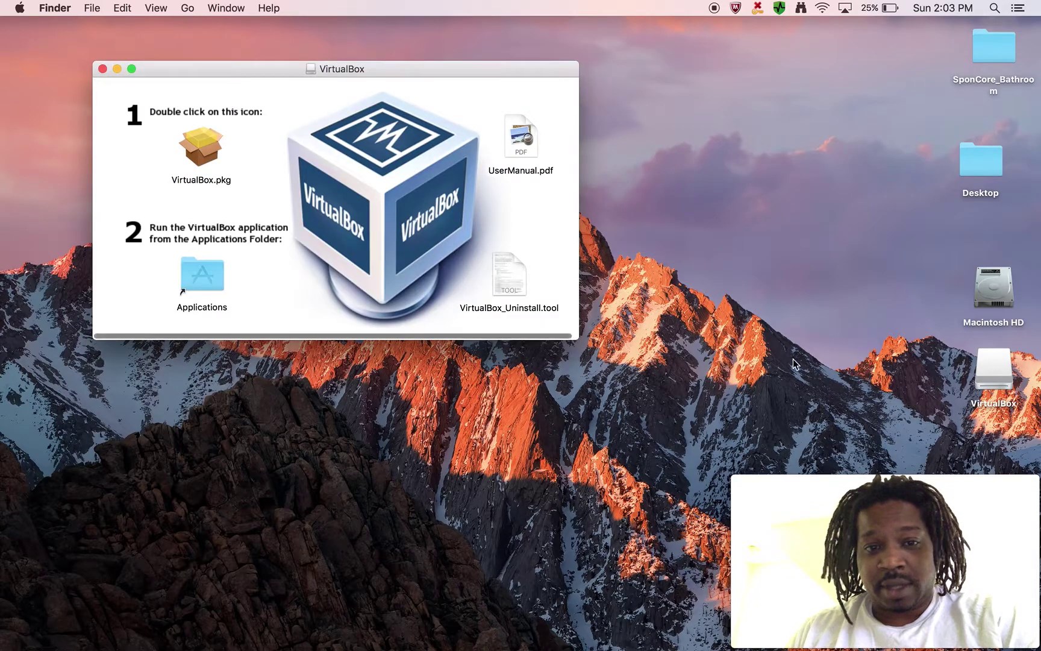
double_click(200, 147)
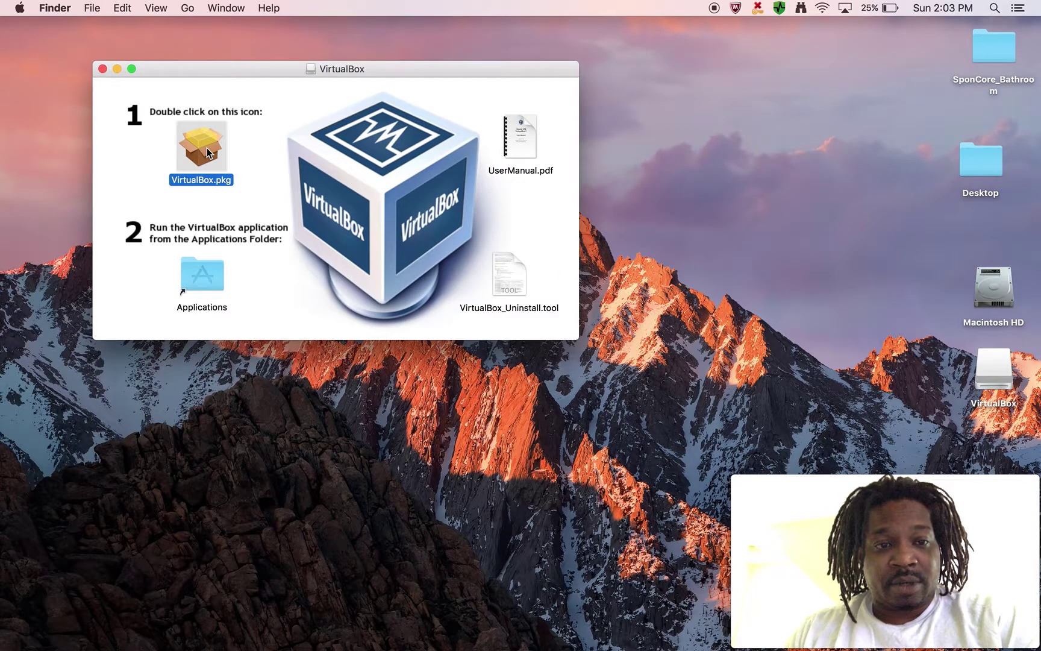
left_click(640, 237)
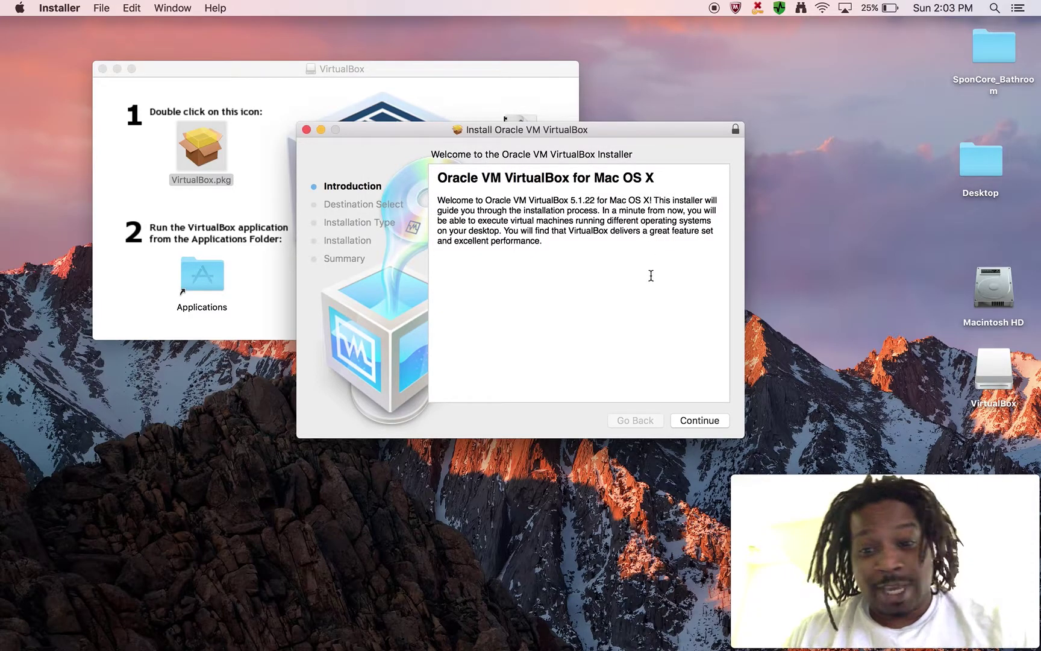
Step: Install Oracle VM VirtualBox in the default location, authorizing it with the account password
left_click(706, 422)
left_click(704, 421)
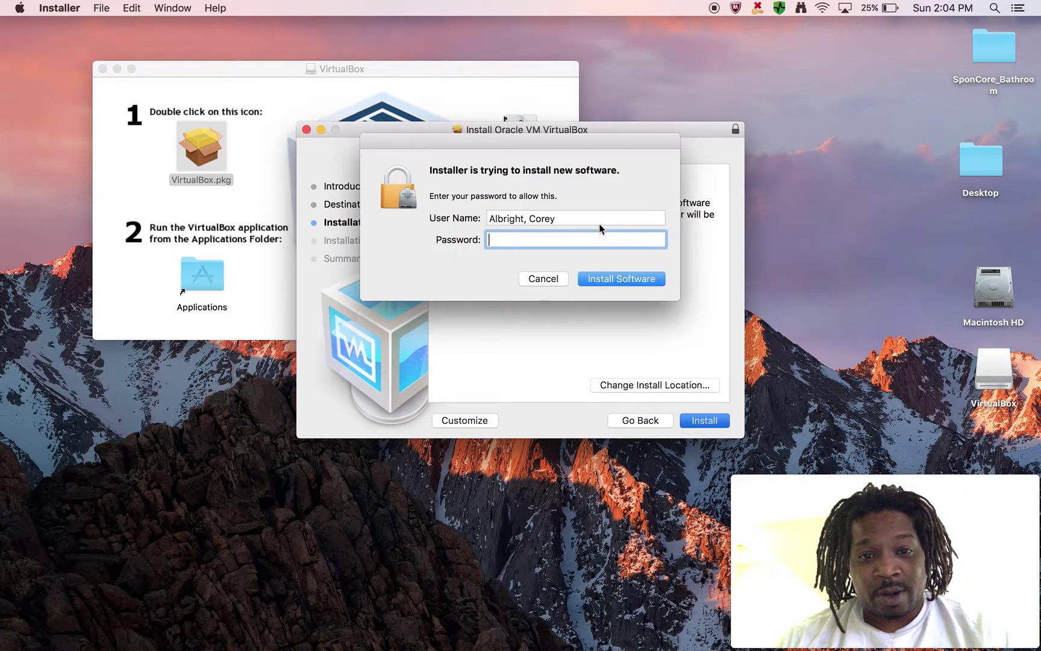
type("•••")
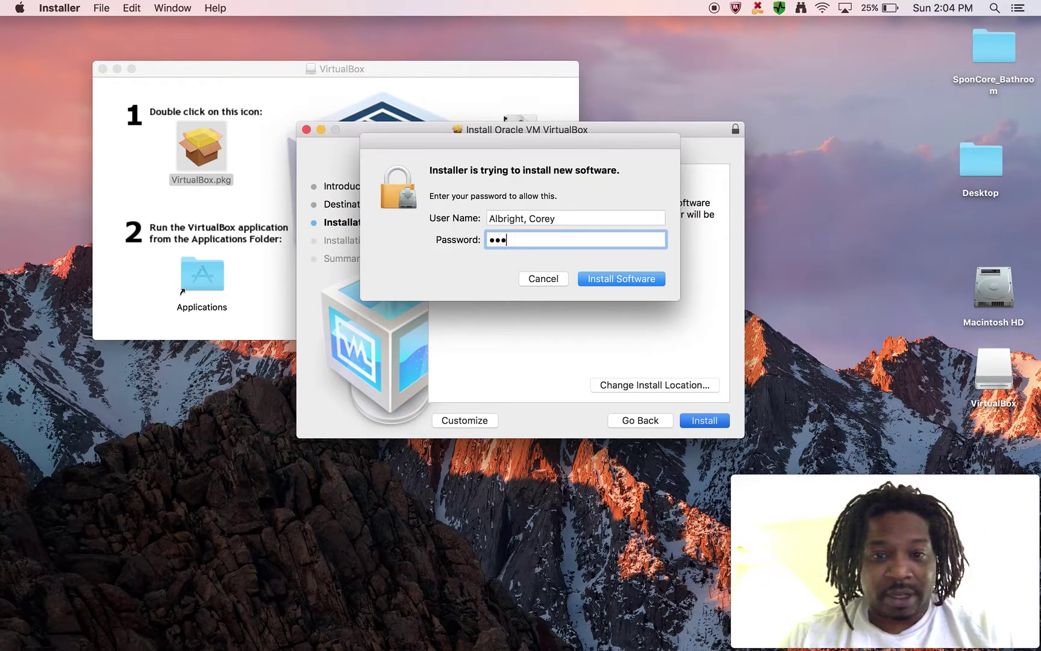
type("•••••••••")
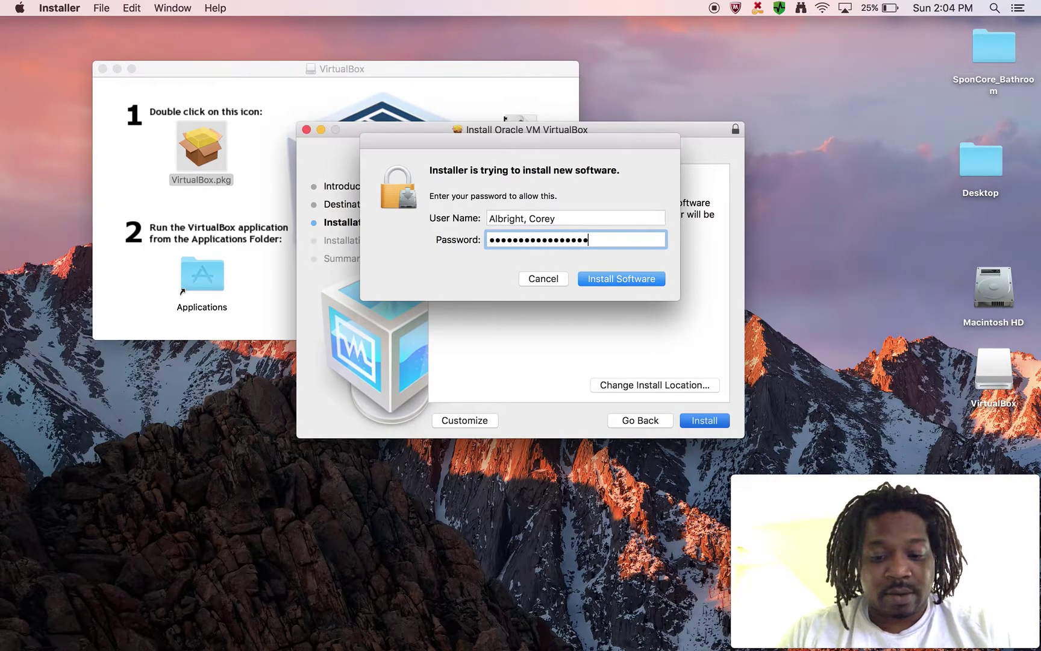
type("••••")
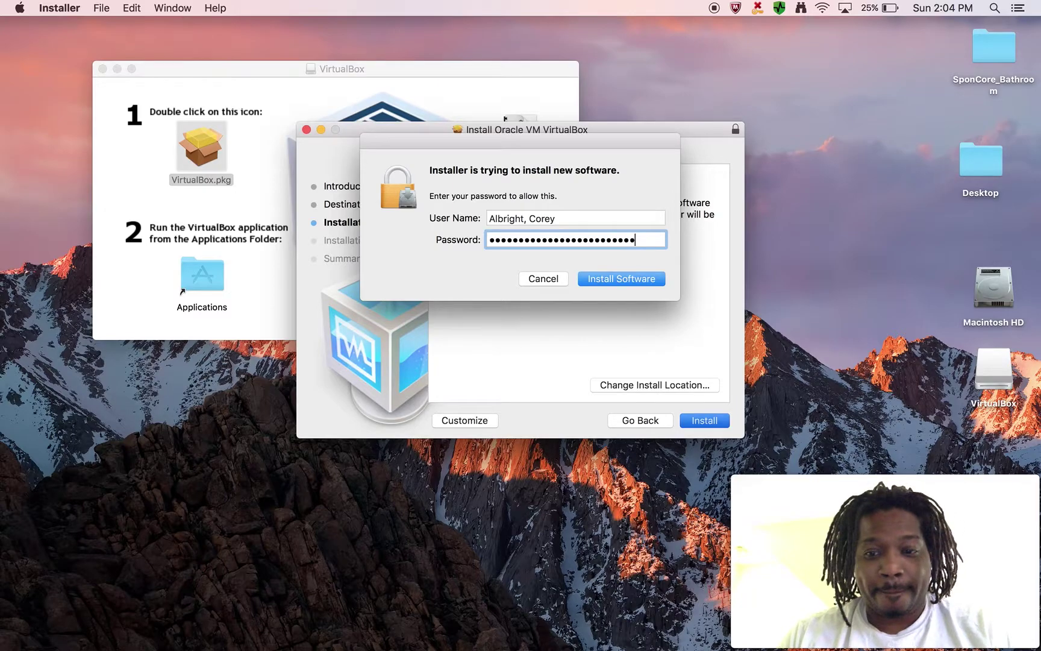
key("Return")
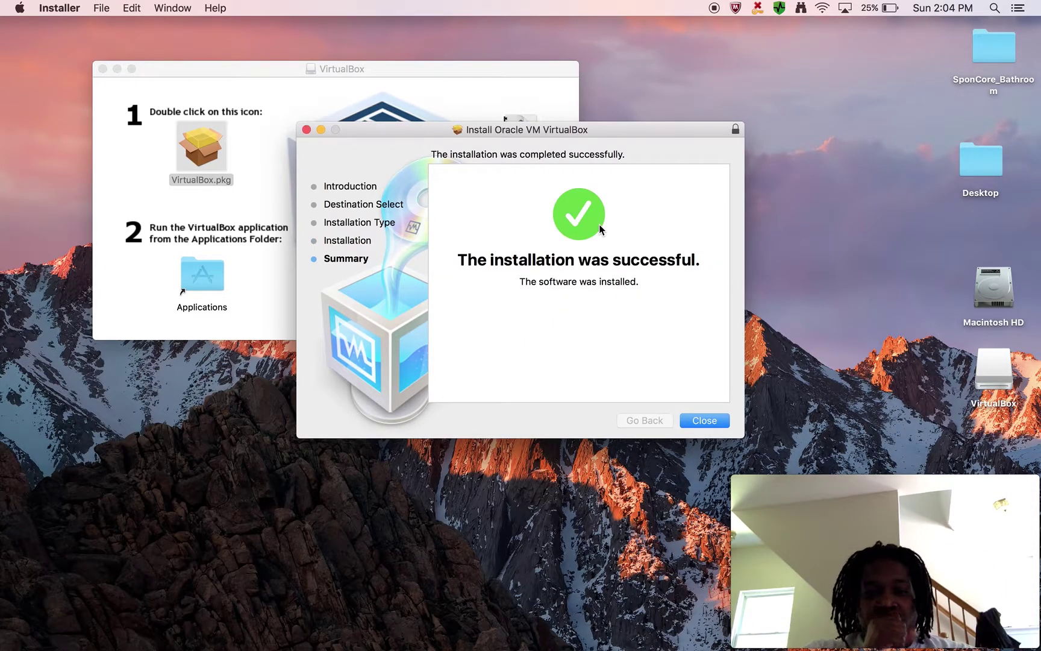
Step: Close the finished installer, choosing to move it to the Trash, and close the VirtualBox disk image window
left_click(702, 420)
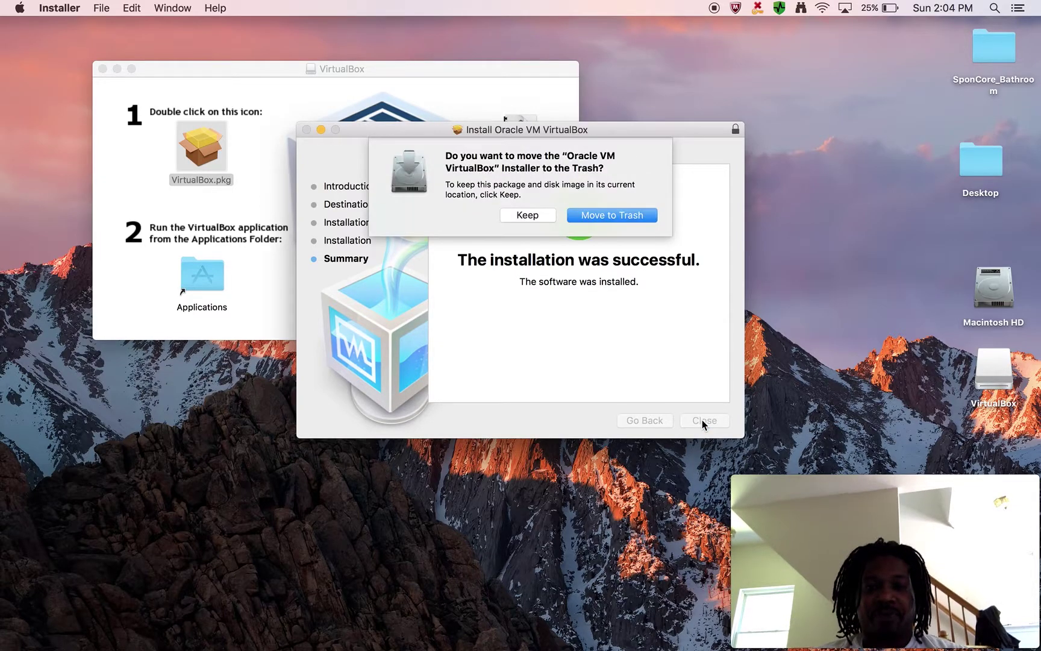
left_click(628, 217)
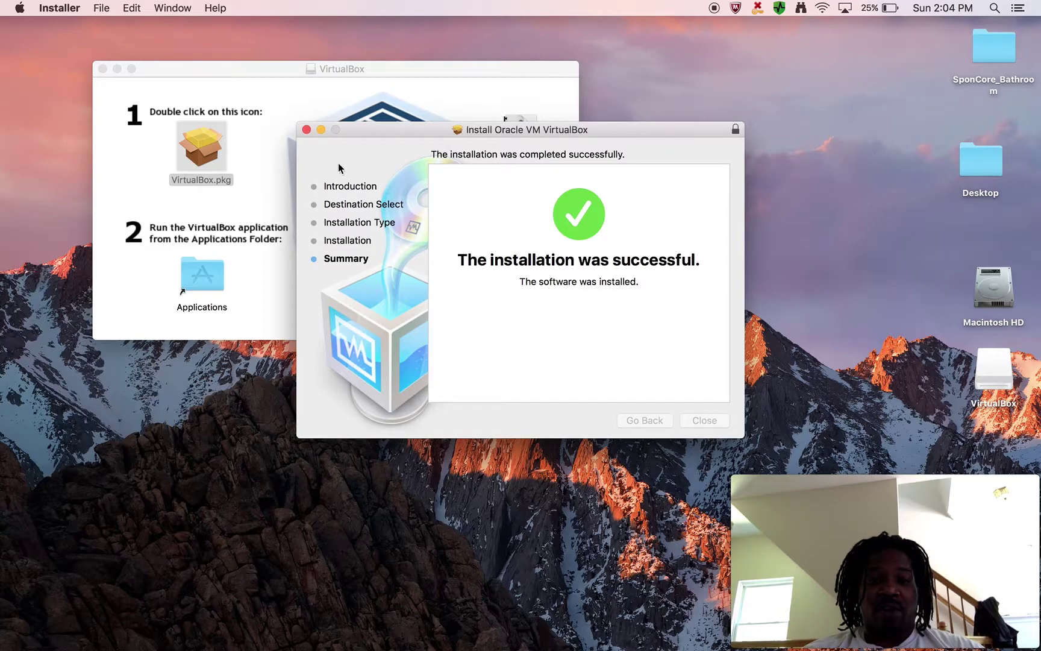
left_click(307, 129)
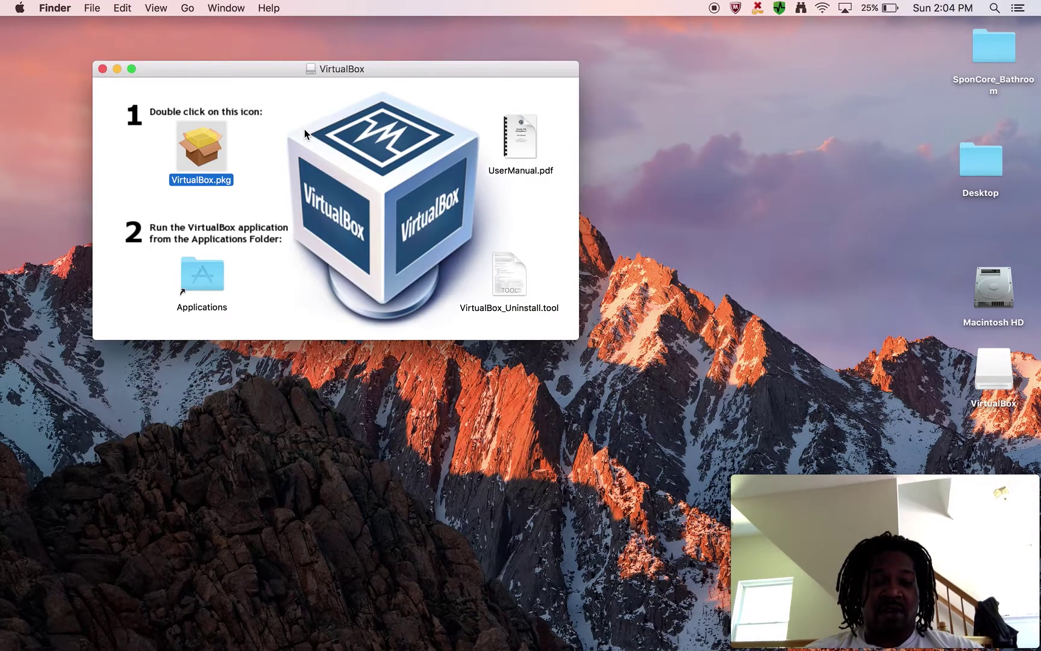
left_click(103, 69)
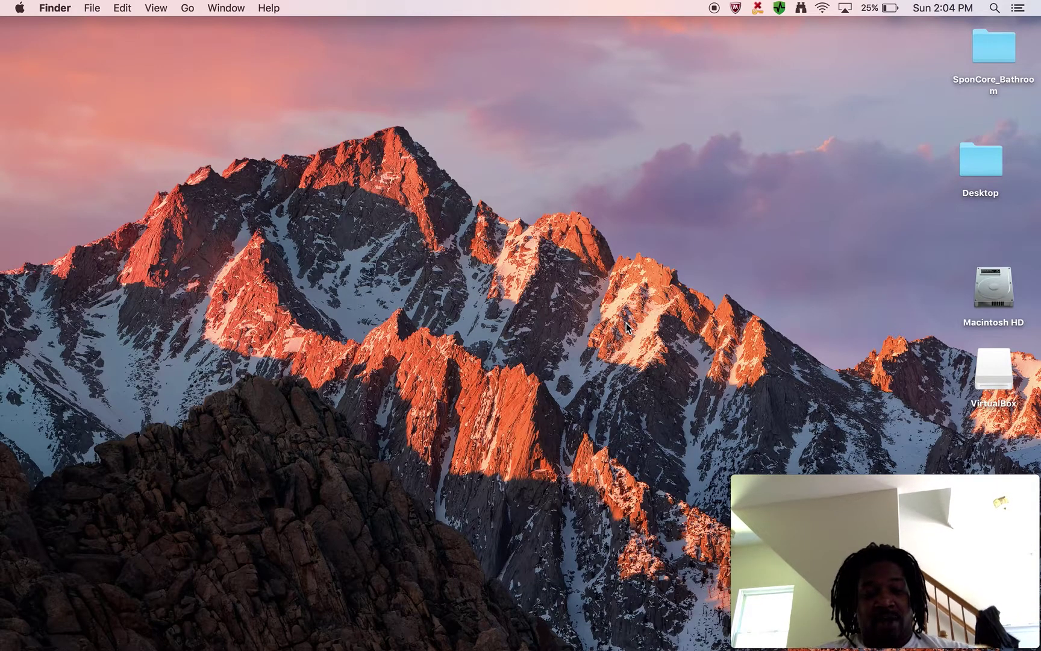
Step: Find VirtualBox with Spotlight and launch it
key("super+space")
type("vir")
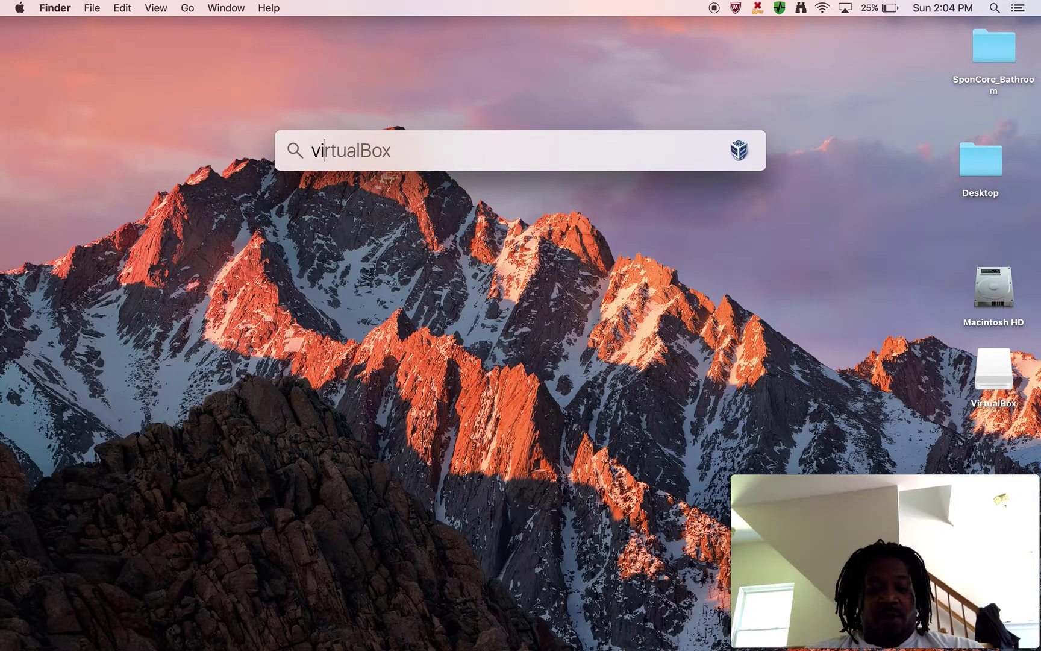
key("Return")
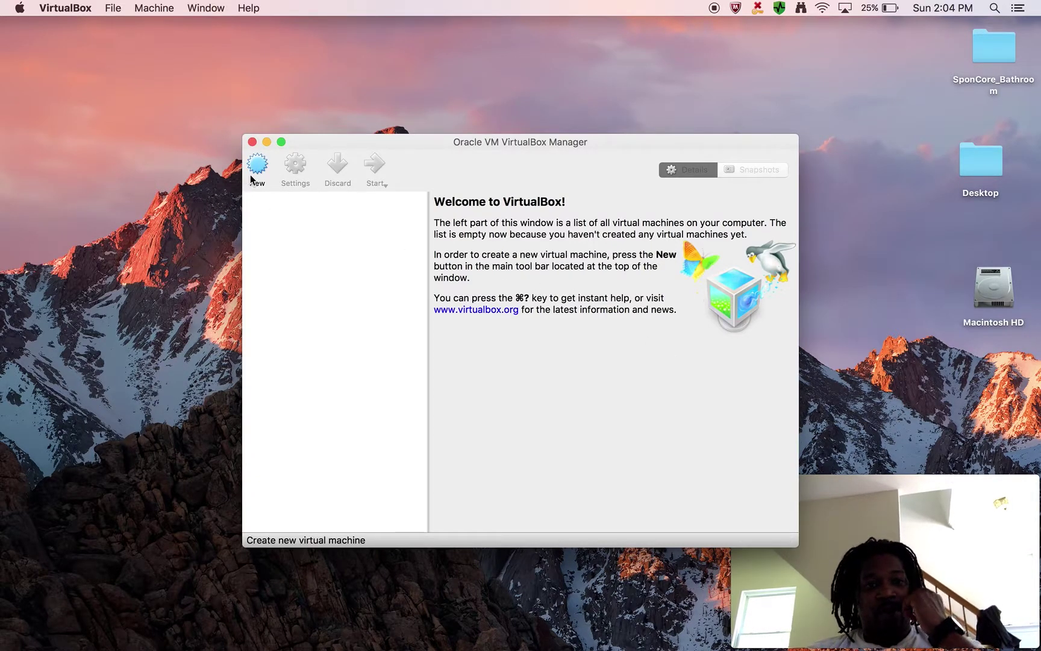
Step: Start a new virtual machine named ubuntu-instance-vm with type Linux and version Ubuntu (64-bit)
left_click(259, 174)
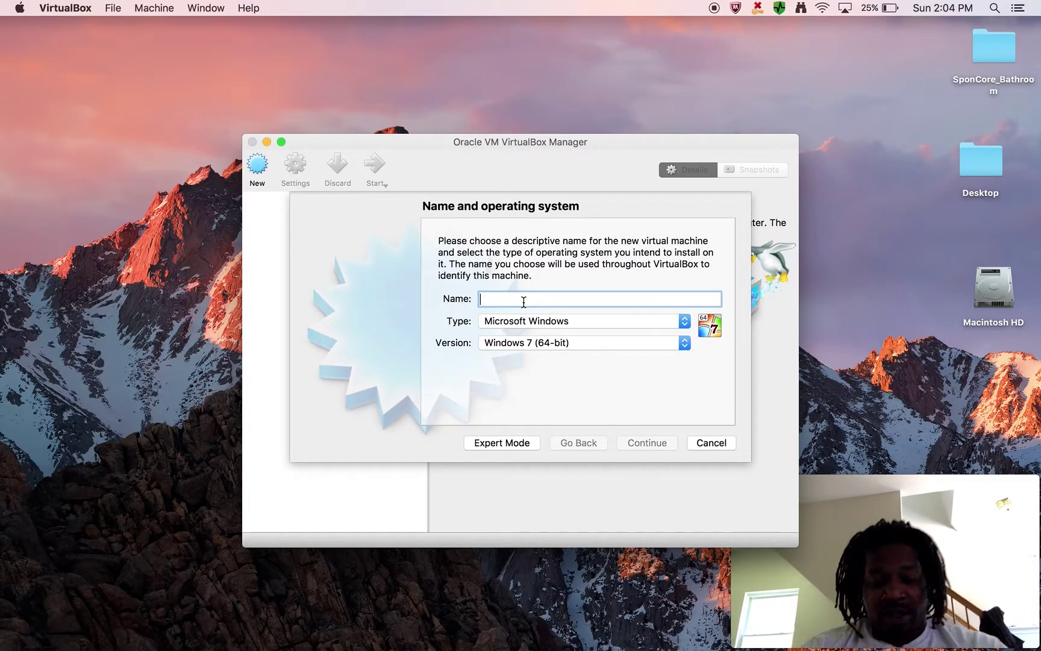
type("ubuntu-instance-vm")
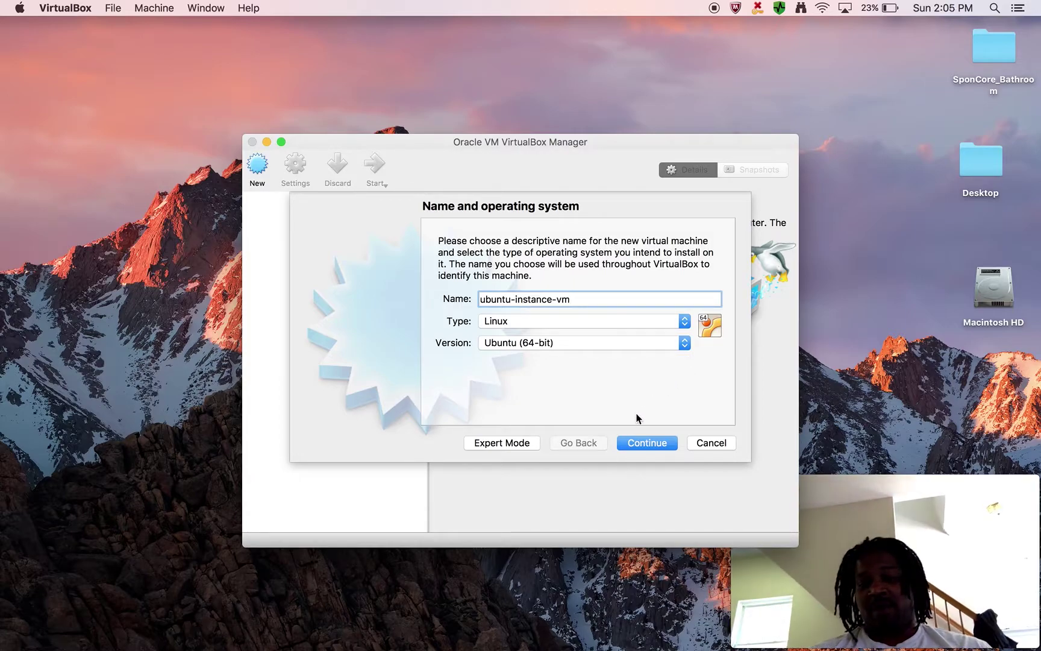
left_click(648, 443)
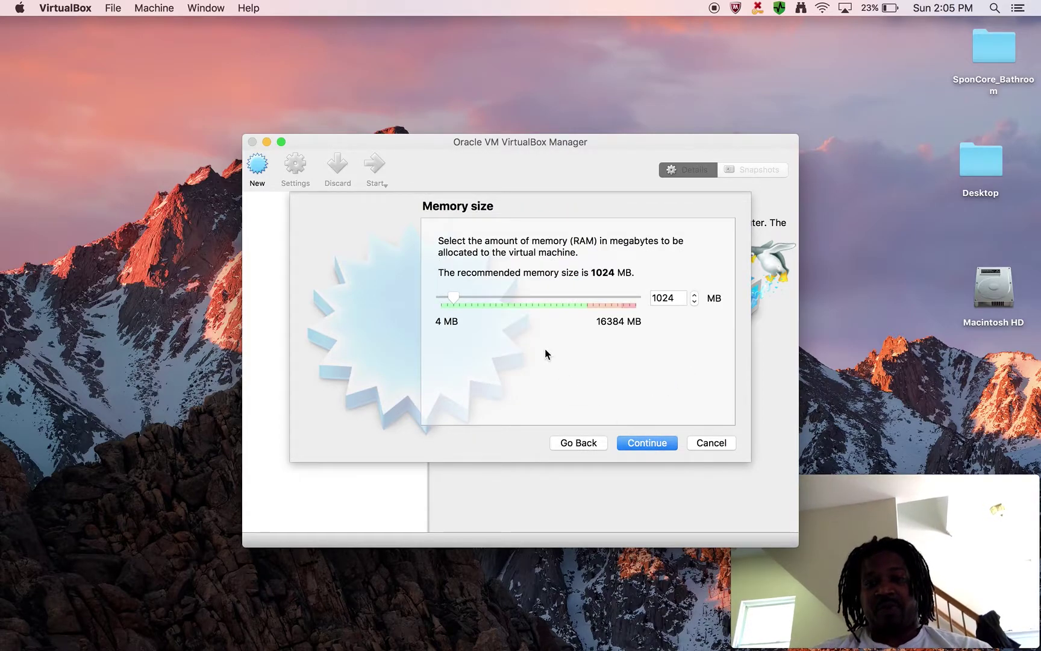
Step: Allocate 2917 MB of memory to the virtual machine and choose to create a virtual hard disk now
left_click_drag(456, 300, 479, 295)
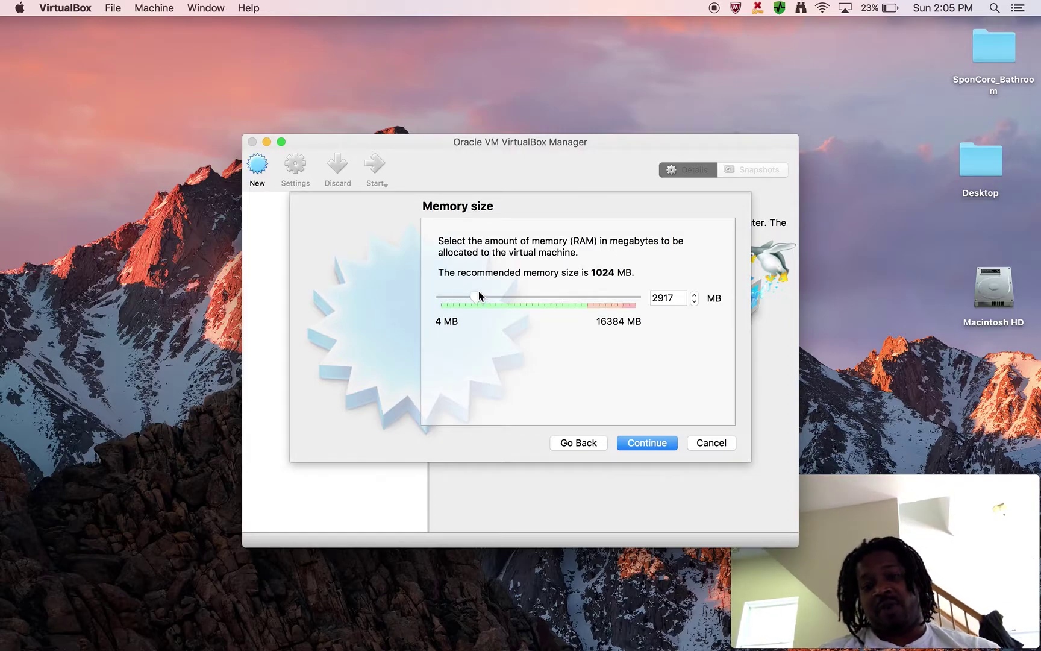
left_click(653, 447)
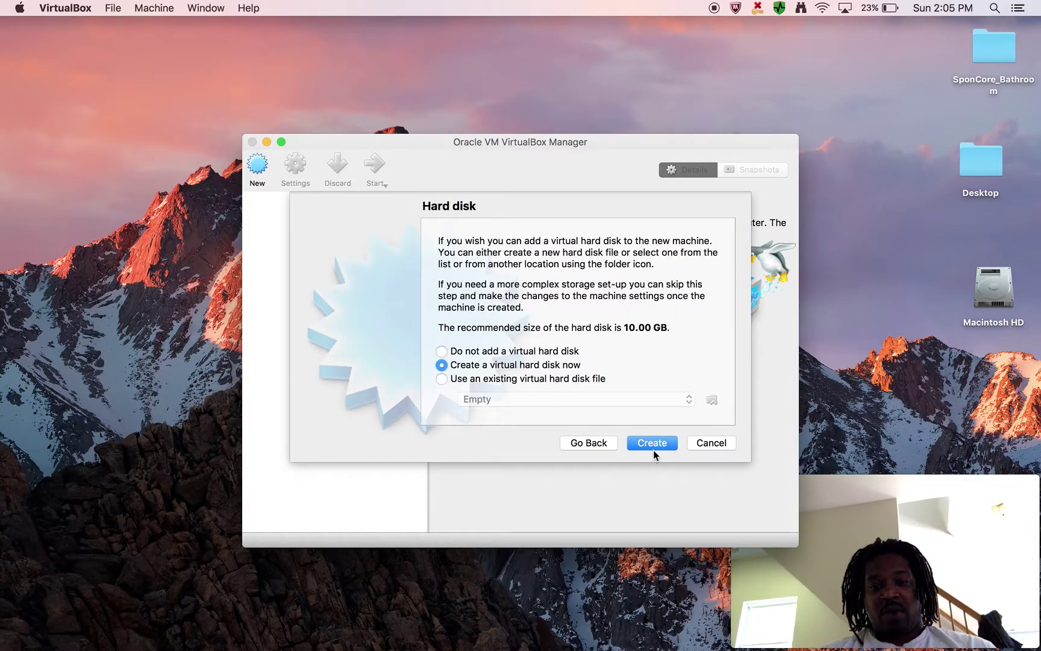
left_click(654, 444)
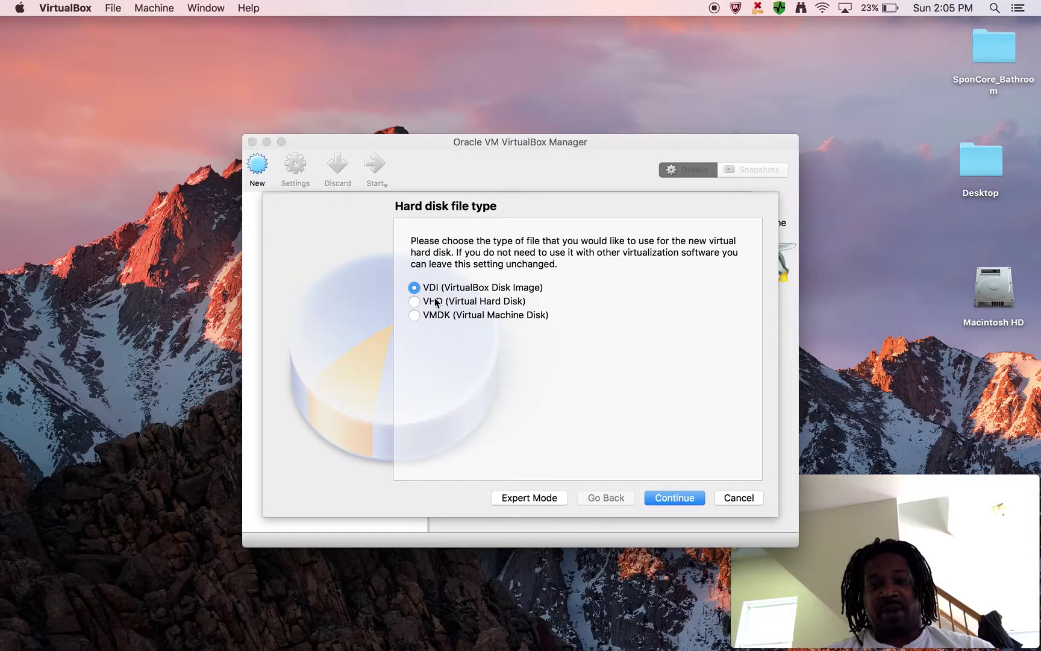
Step: Create a dynamically allocated VMDK virtual hard disk named ubuntu-instance-vm with a size of 10.00 GB in the default folder
left_click(446, 315)
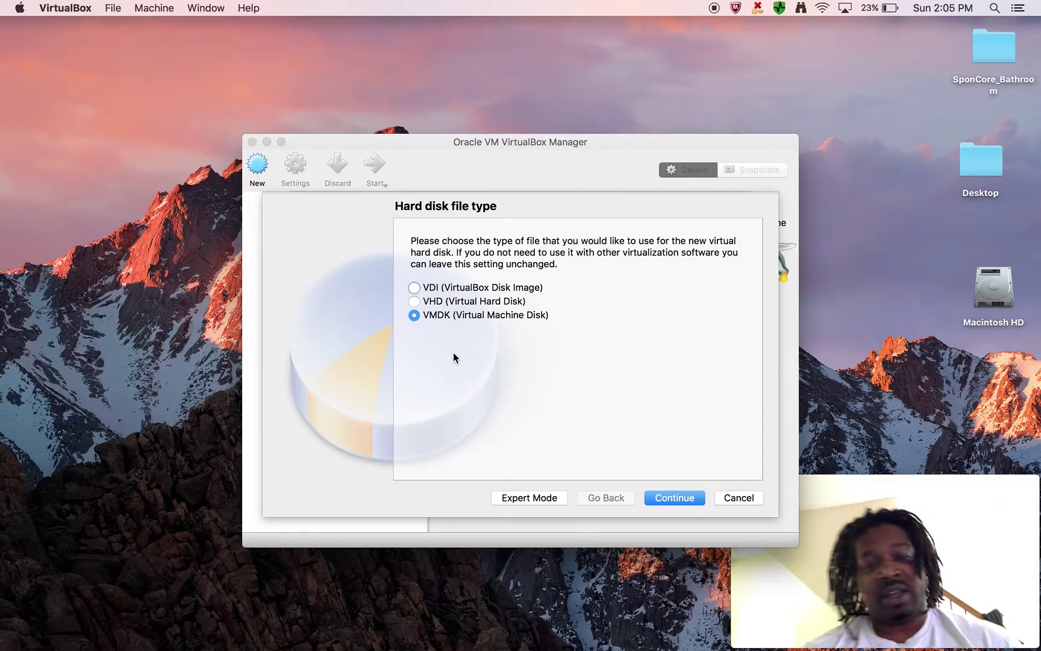
left_click(674, 499)
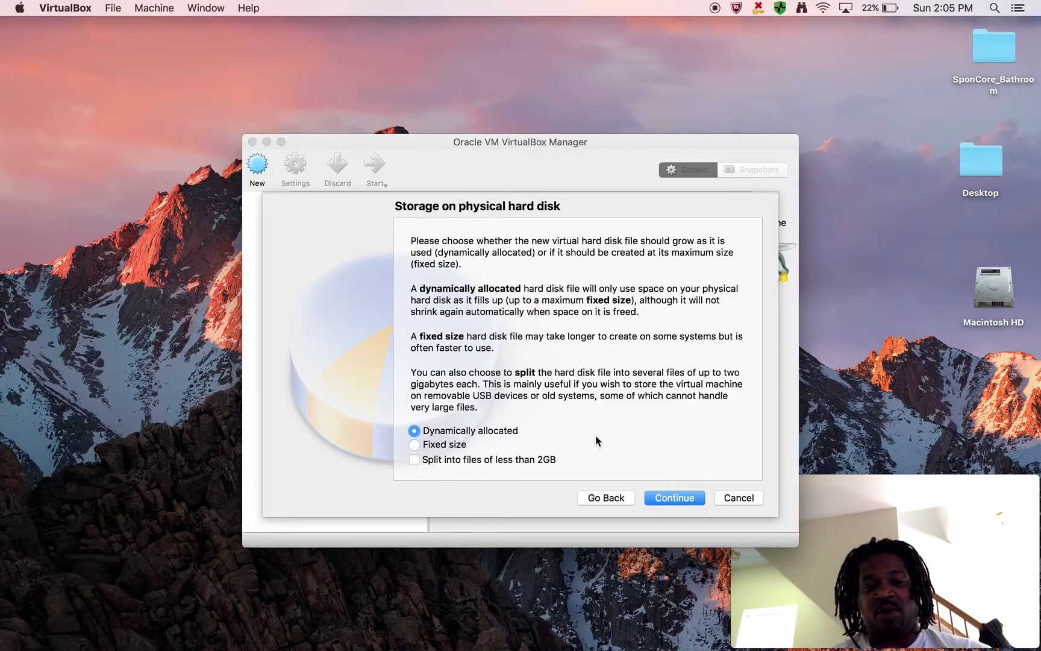
left_click(677, 503)
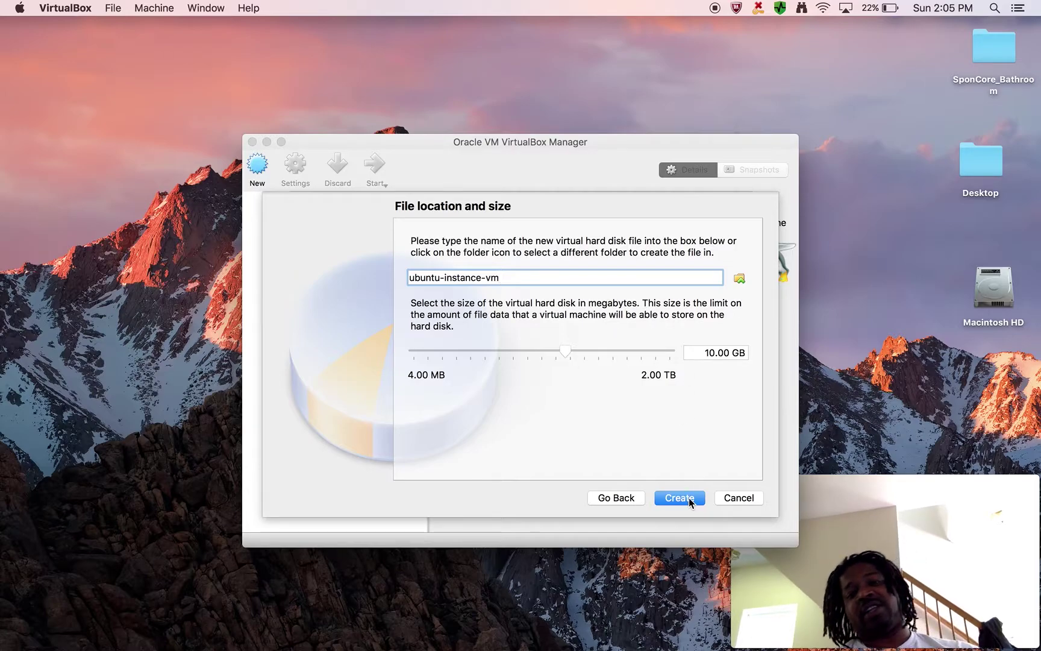
left_click(741, 276)
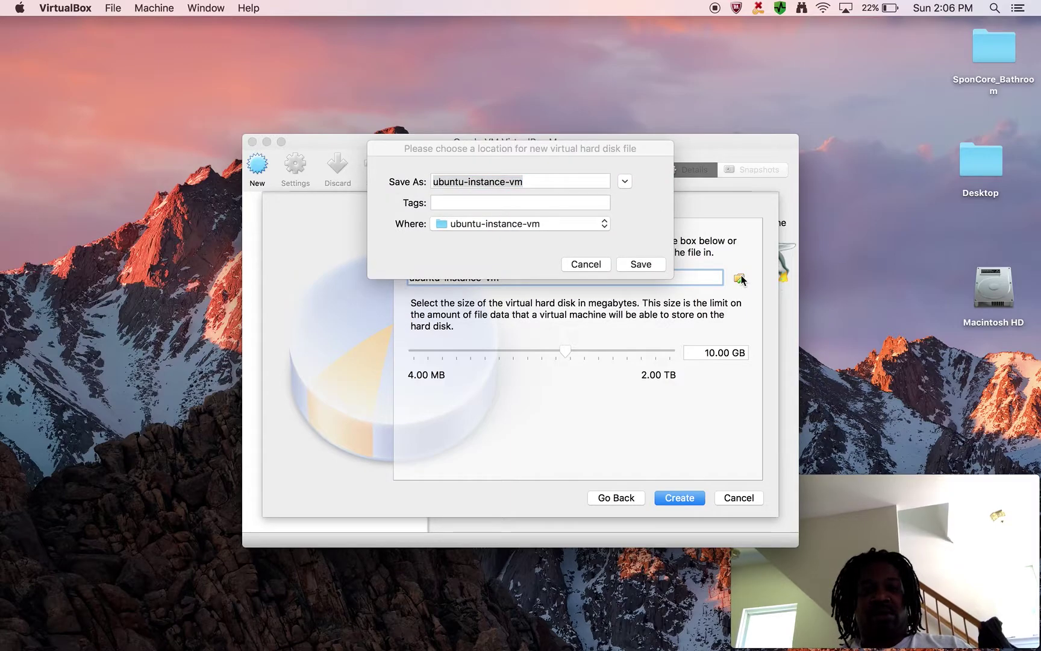
left_click(585, 265)
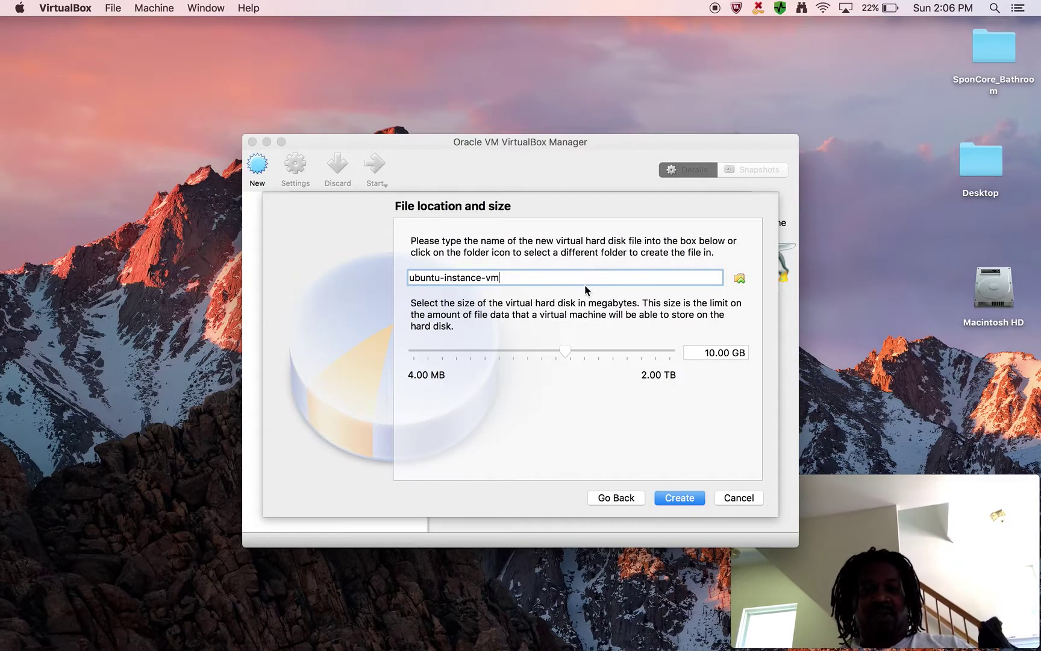
left_click(685, 498)
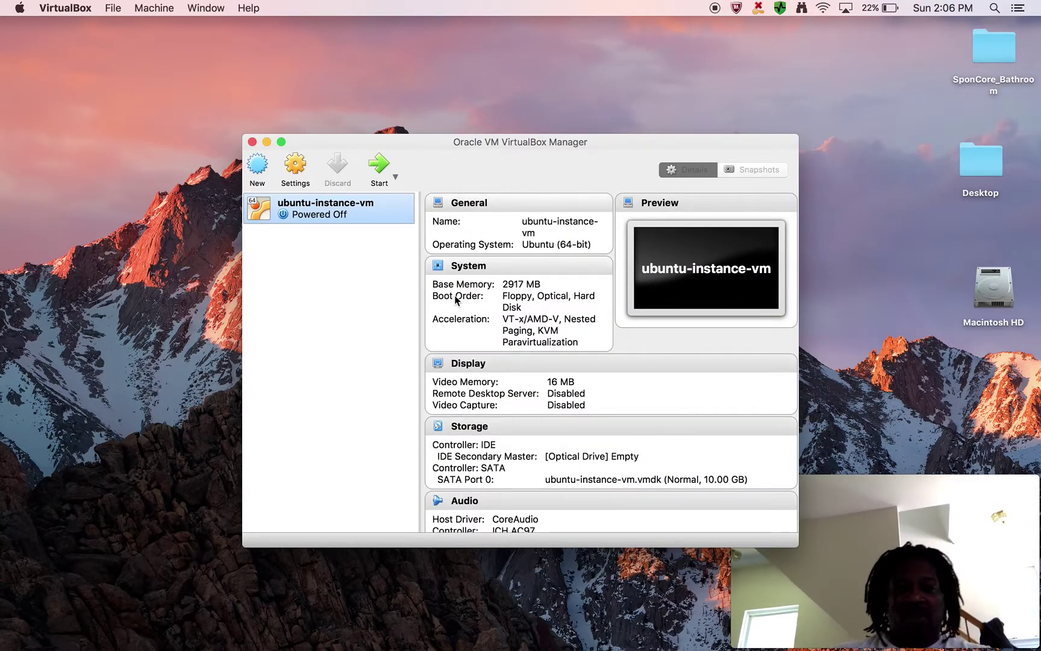
Step: In the storage settings of ubuntu-instance-vm, browse the Downloads folder for a disk image to use in the empty IDE optical drive
left_click(295, 172)
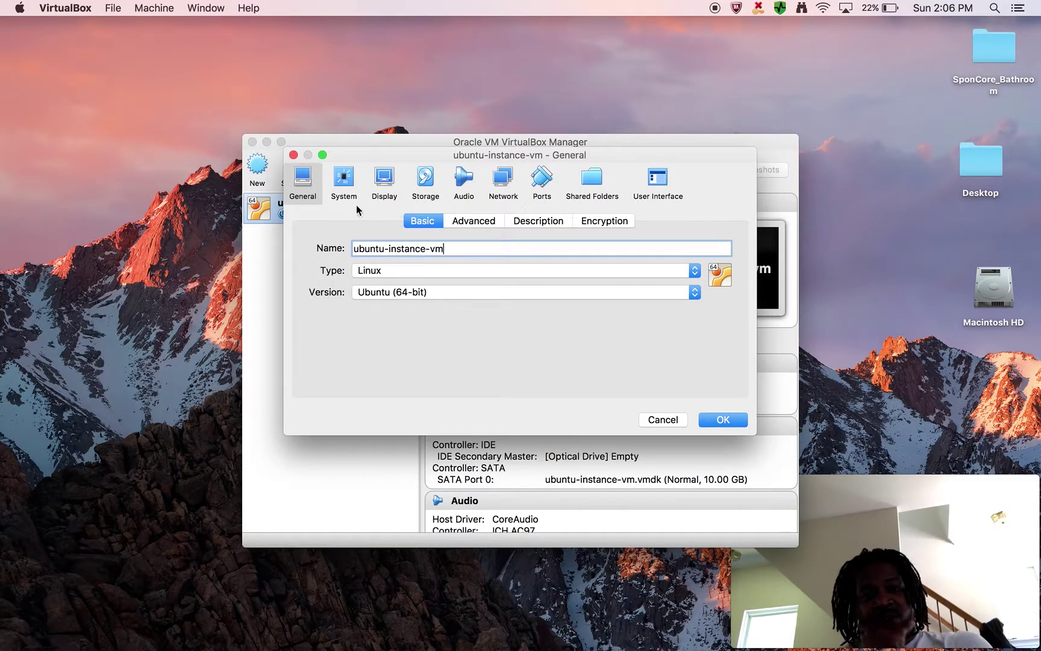
left_click(425, 183)
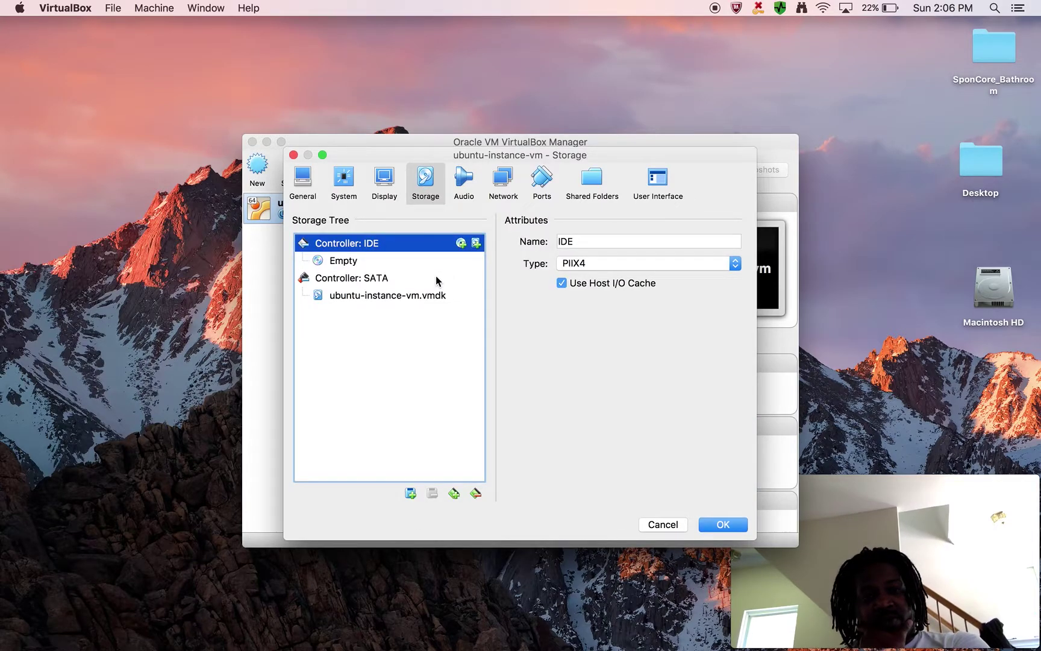
left_click(355, 266)
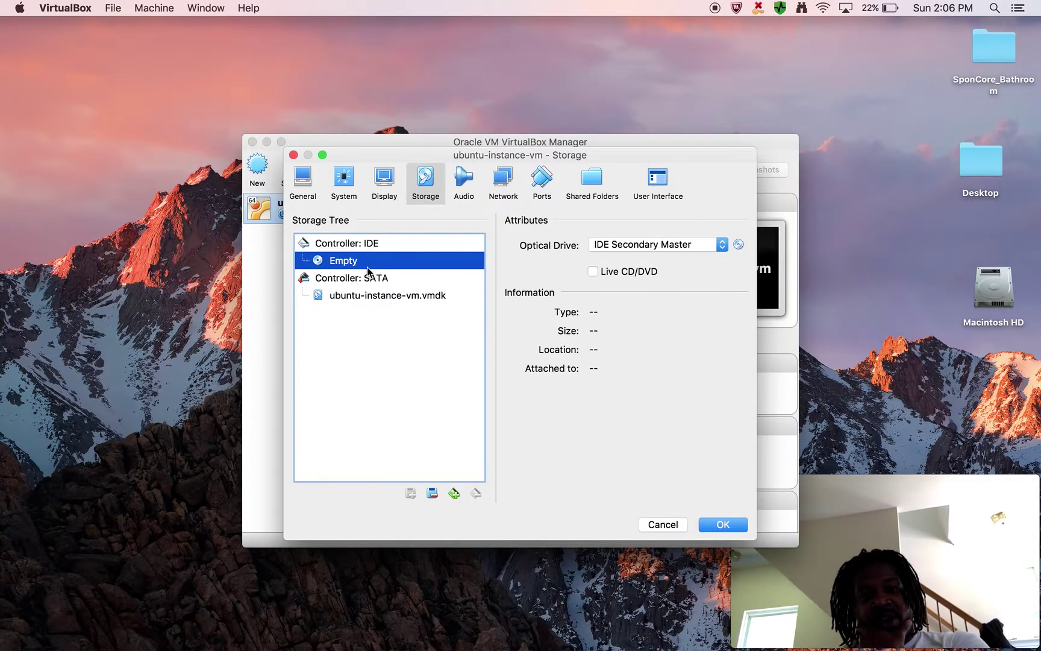
left_click(739, 245)
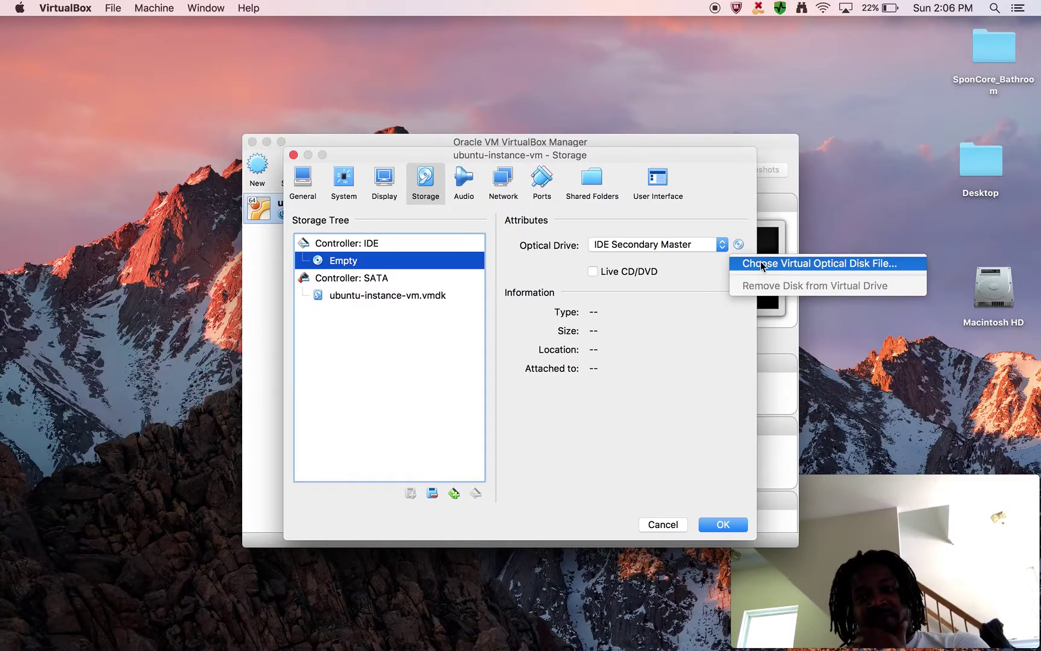
left_click(763, 266)
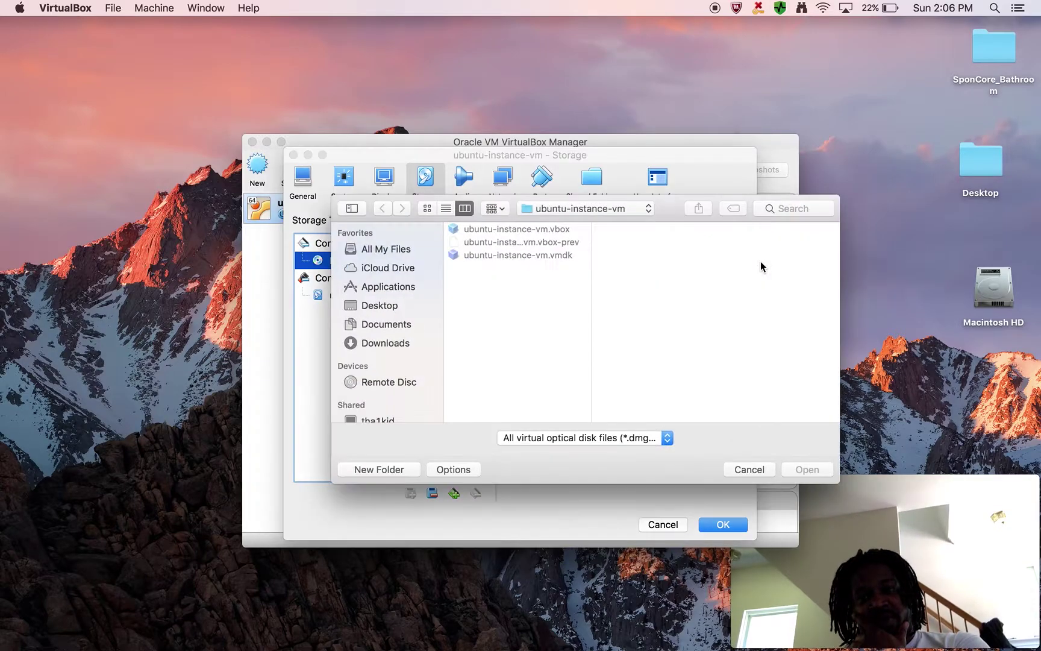
left_click(385, 342)
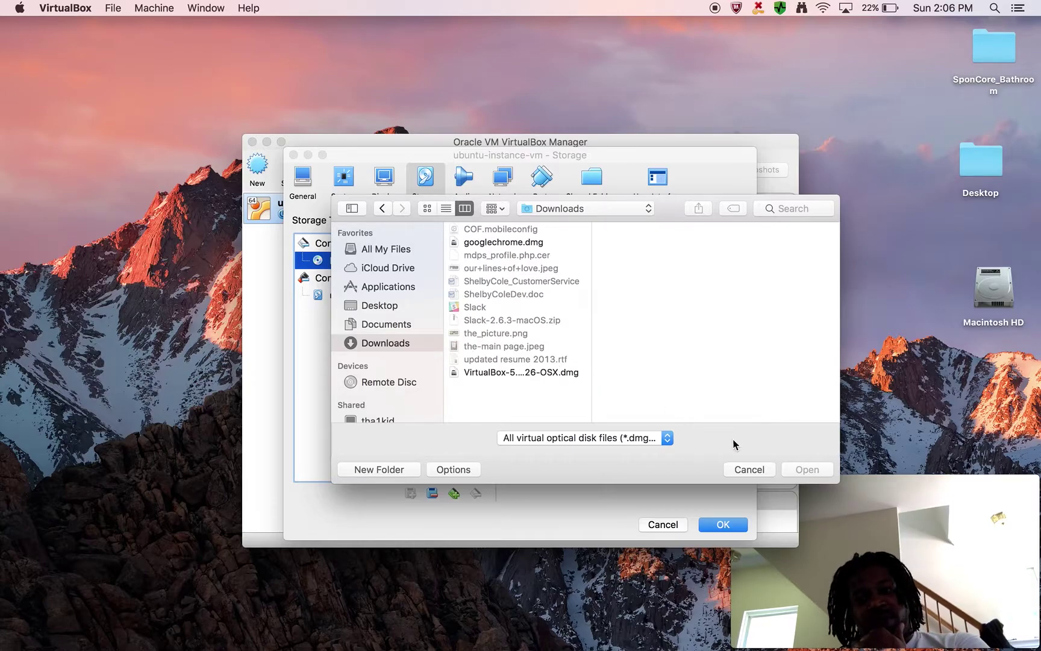
left_click(749, 470)
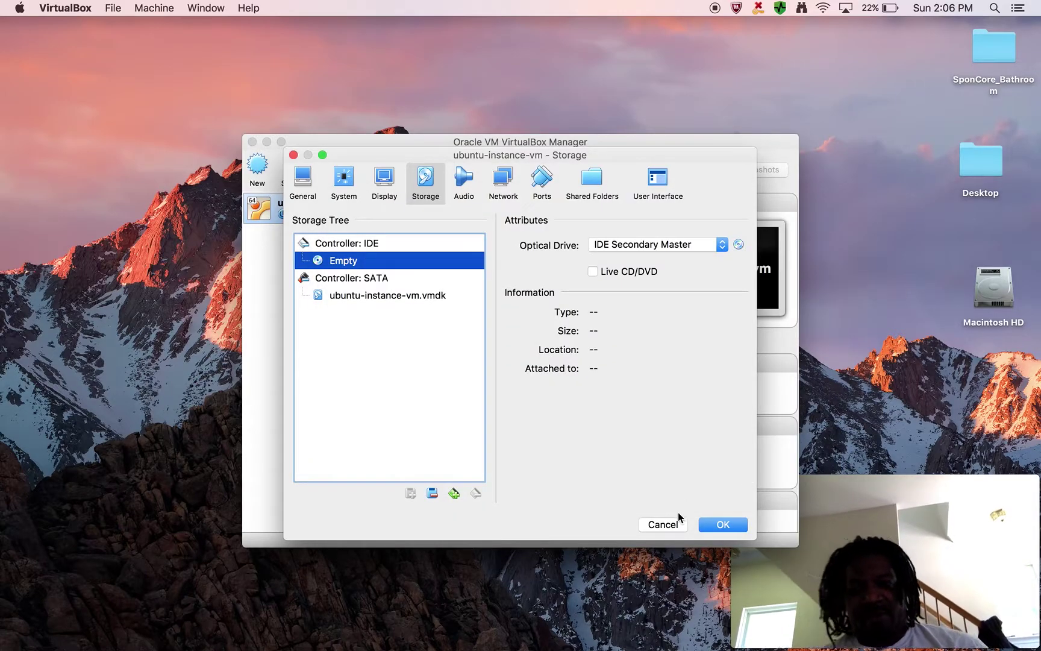
Step: Switch to Firefox and open a new browser tab
mouse_move(341, 648)
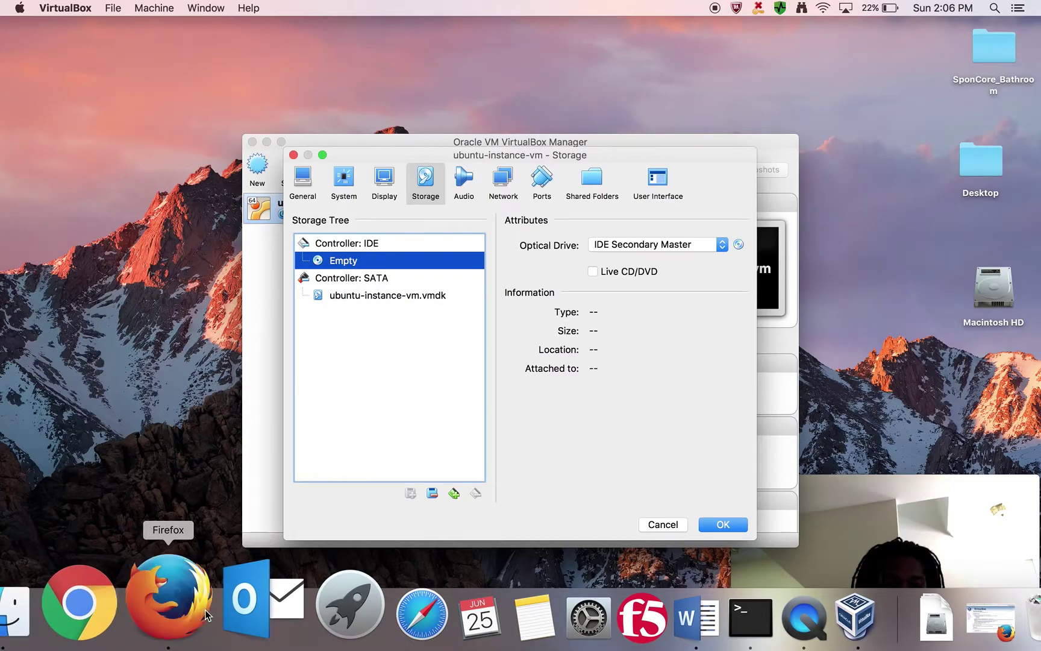
left_click(107, 615)
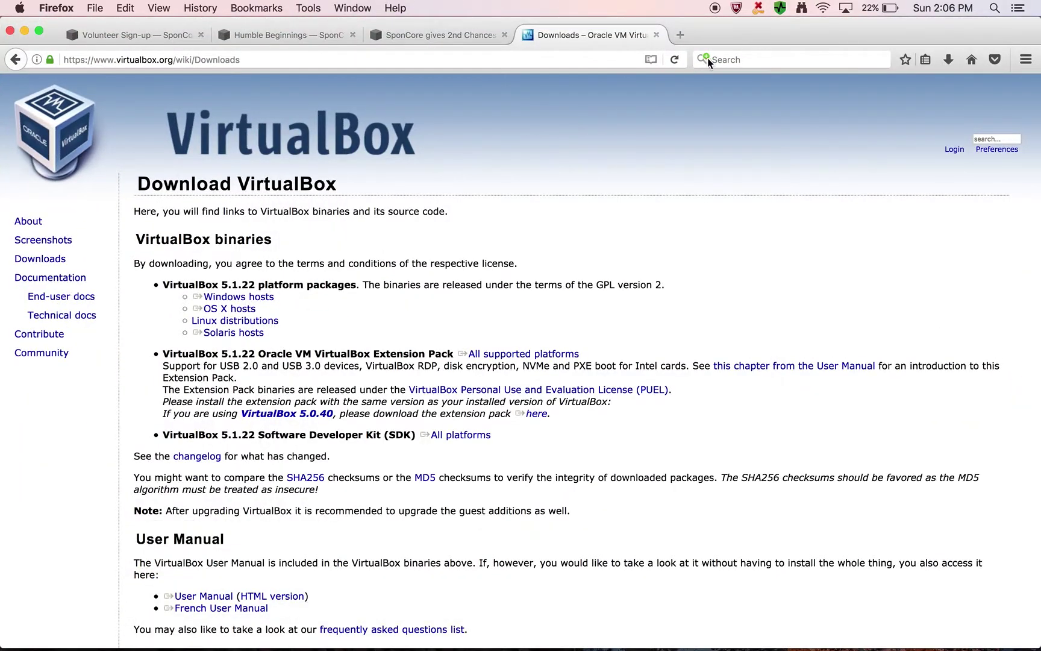
left_click(681, 36)
Step: Try to reach the Ubuntu website at ubuntu.org
type("ubun")
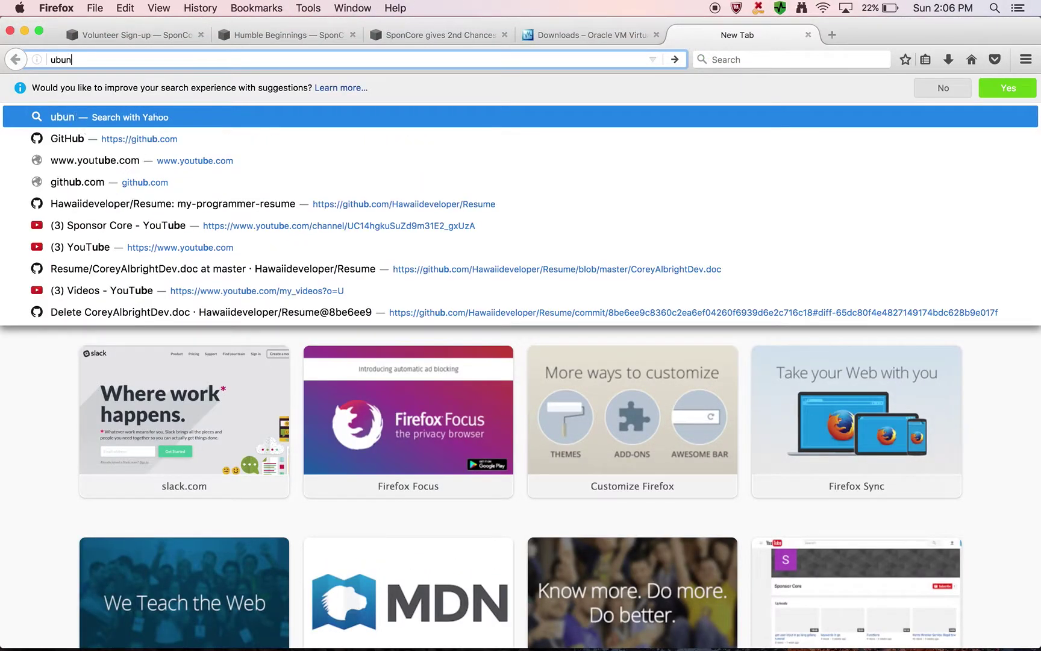
type("tu.org")
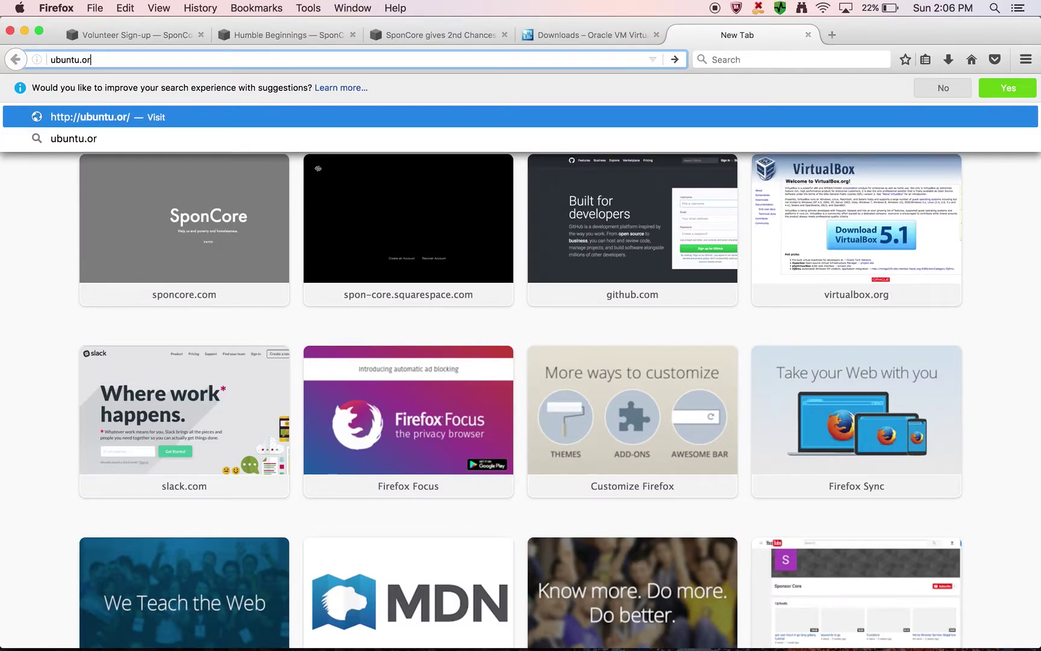
key("Return")
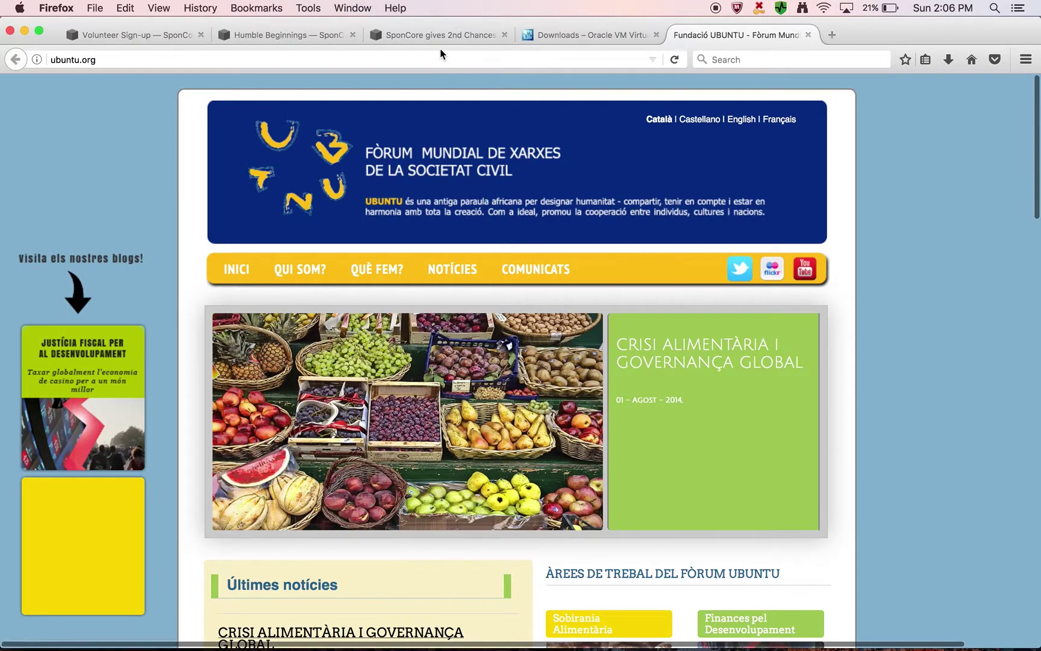
Step: Go to google.com and search for ubuntu download
left_click(441, 54)
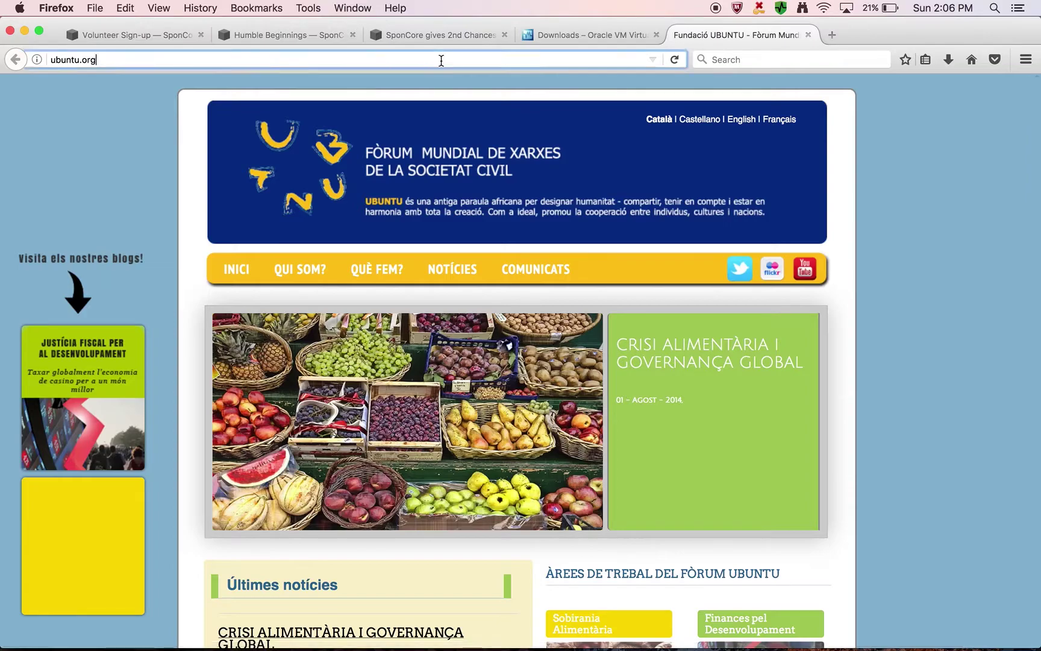
type("google.com")
key("Return")
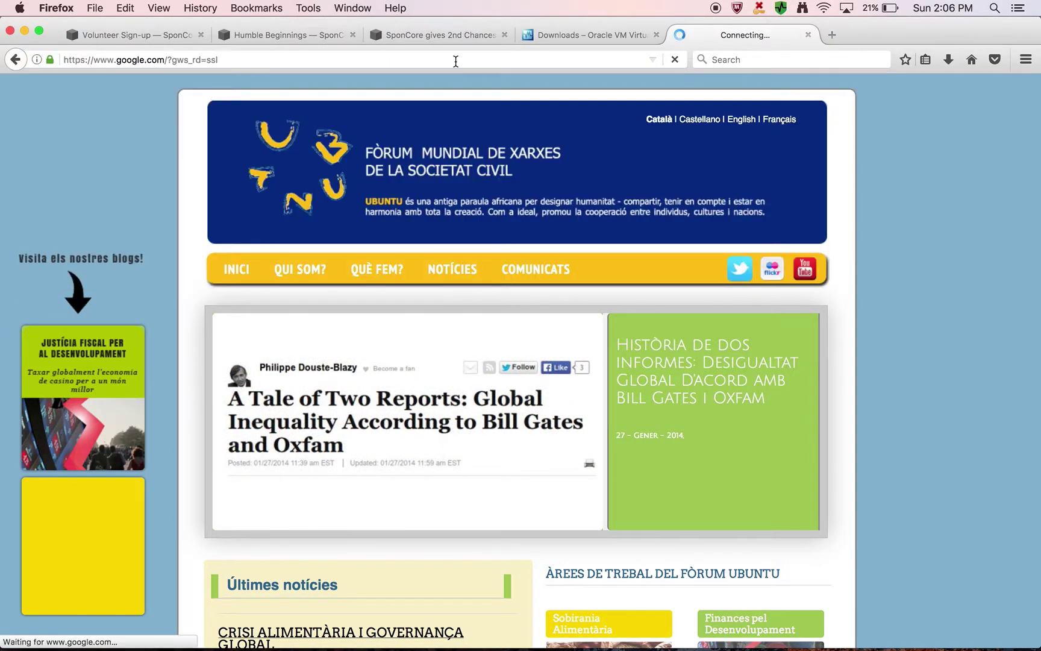
type("unbuntu")
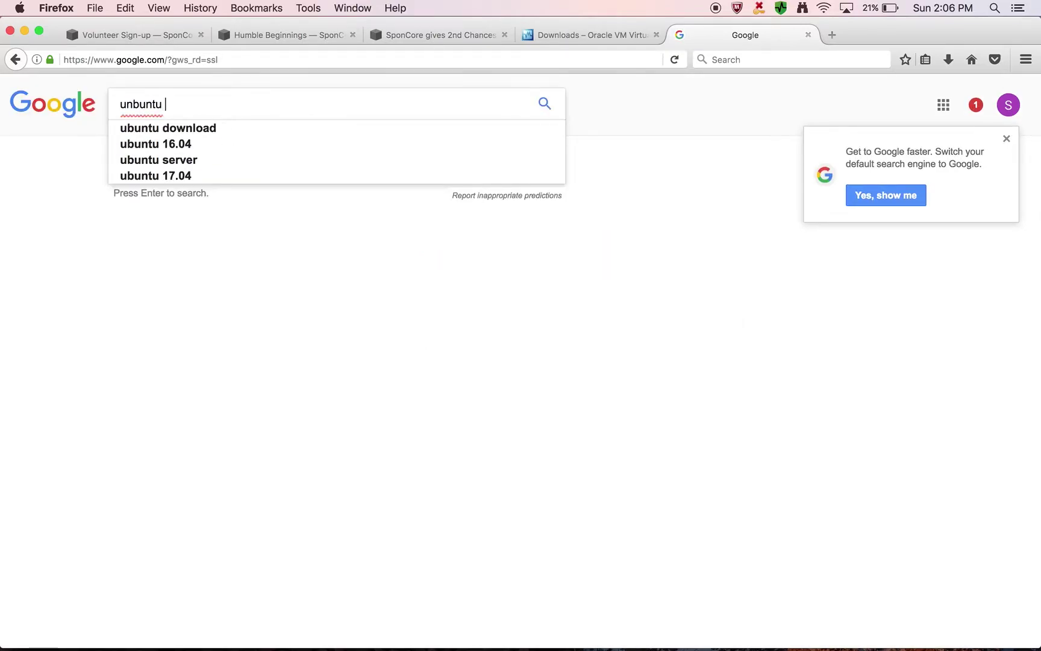
key("Down")
key("Return")
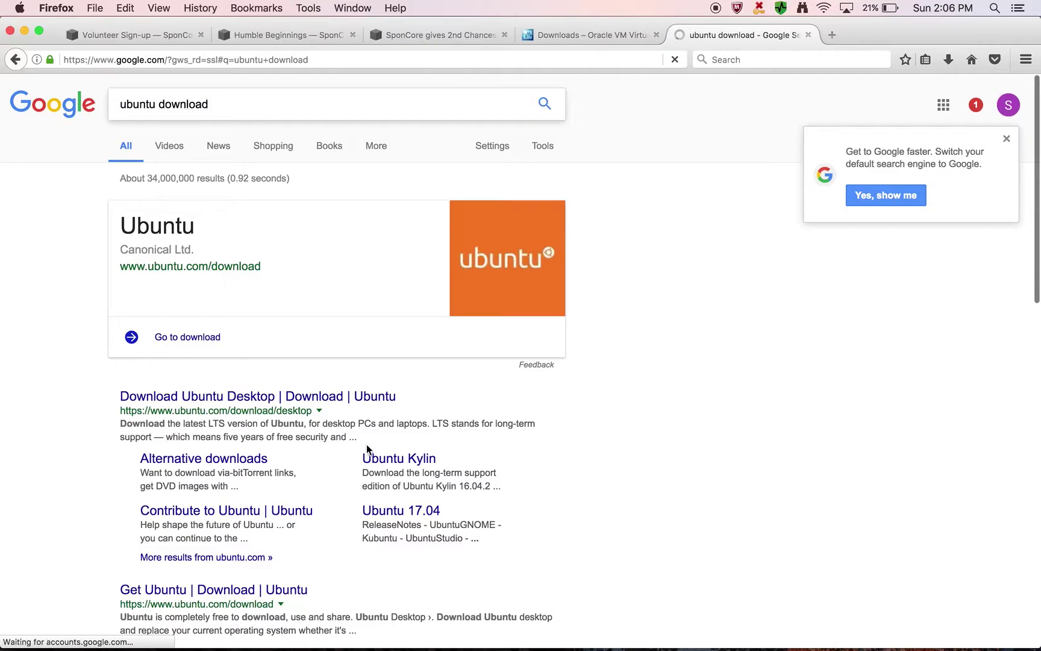
Step: Open Ubuntu's download page from the search results and request the Ubuntu Desktop 16.04.2 LTS download
left_click(188, 338)
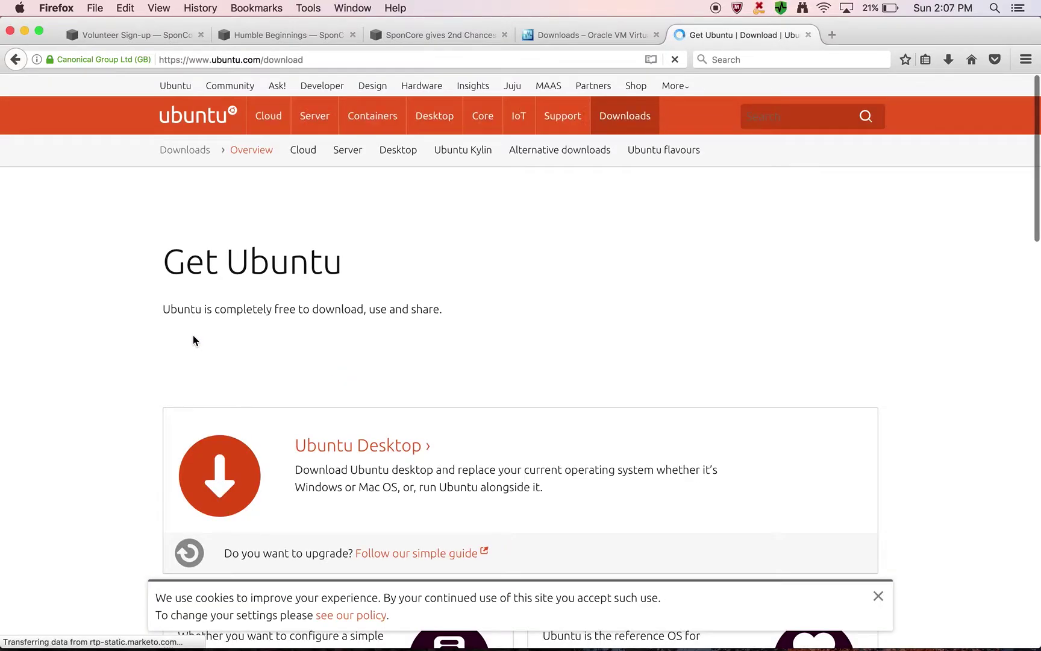
scroll(466, 409, "down", 5)
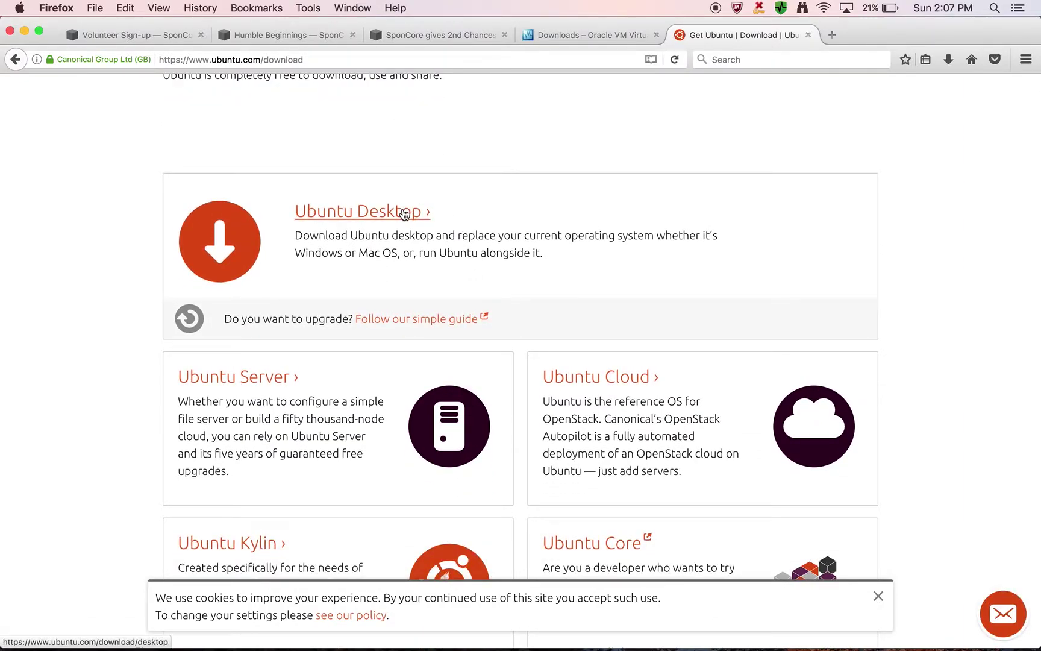
left_click(404, 212)
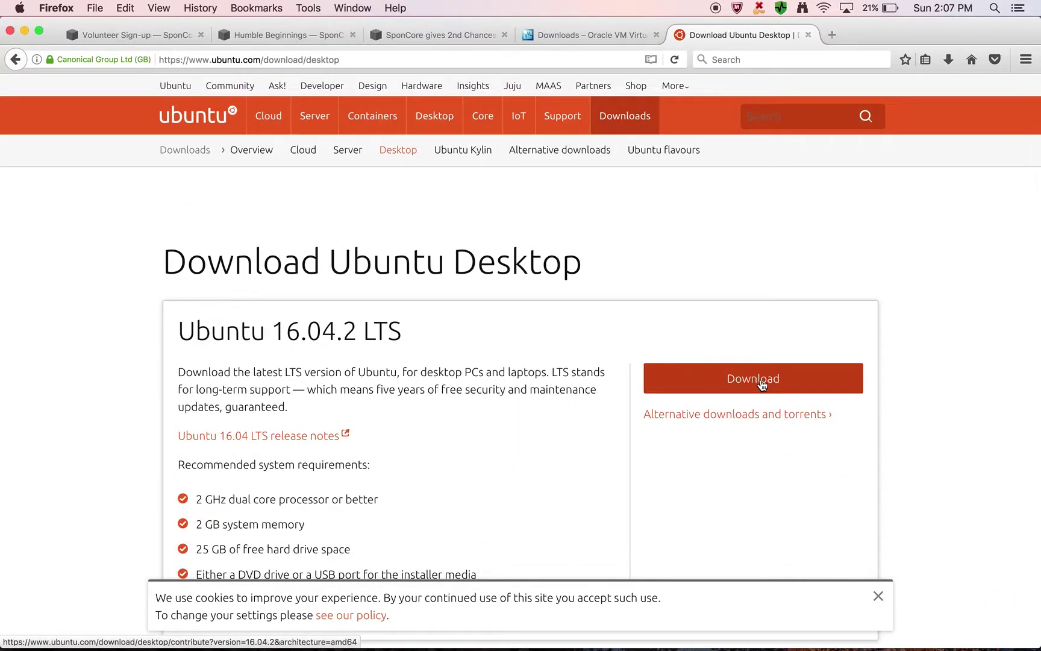
left_click(761, 381)
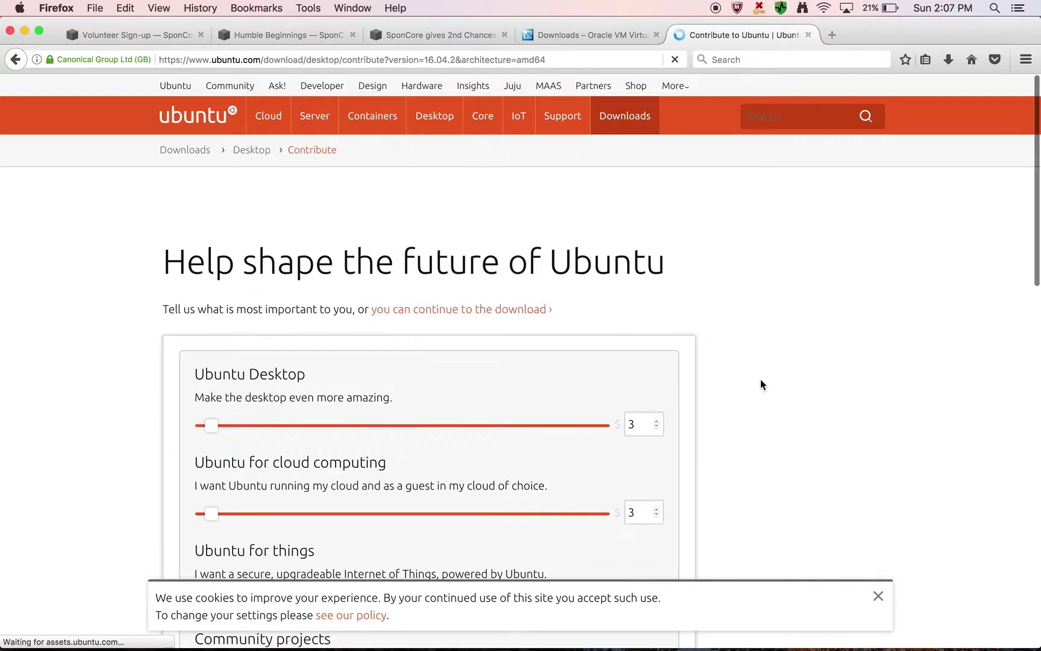
Step: Skip the contribution and download ubuntu-16.04.2-desktop-amd64.iso, saving the file instead of opening it
scroll(760, 383, "down", 15)
scroll(422, 220, "up", 3)
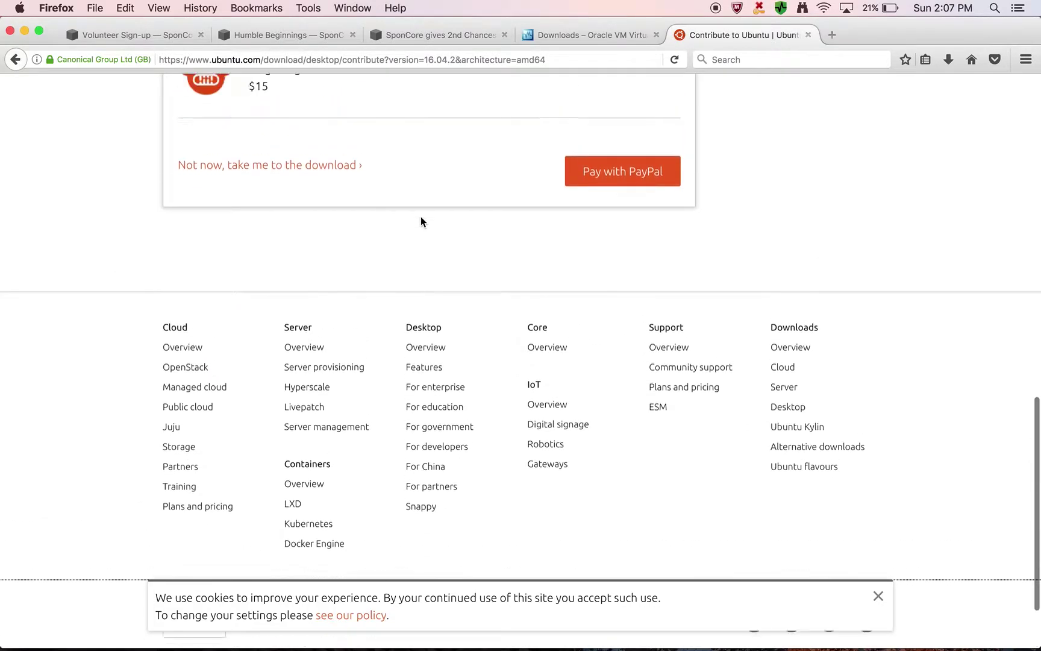
left_click(267, 238)
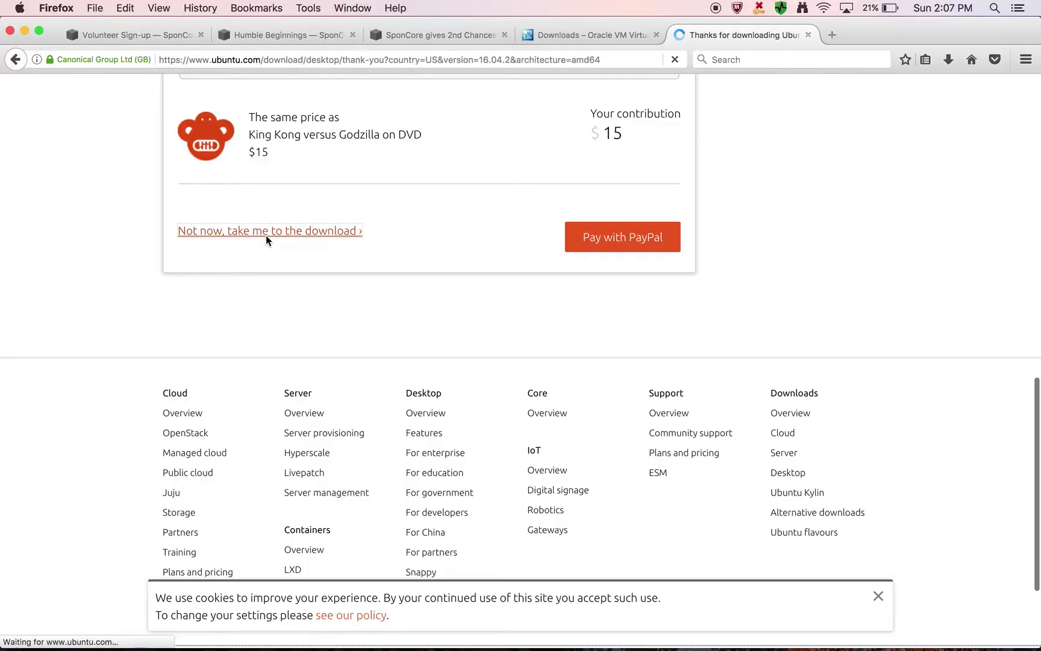
scroll(447, 383, "up", 2)
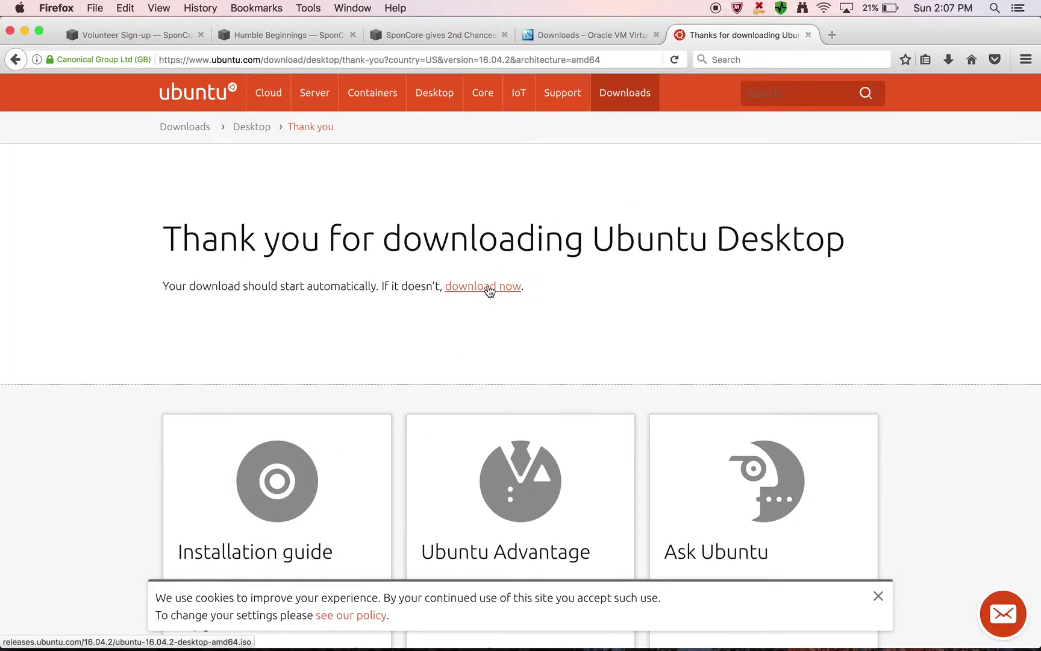
left_click(489, 288)
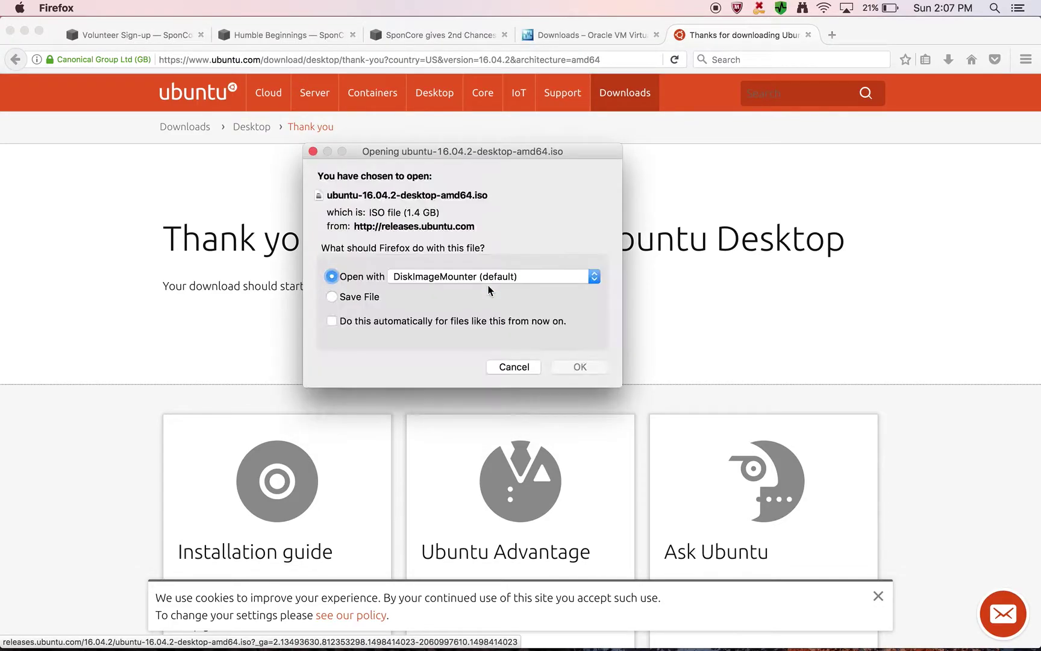
left_click(341, 301)
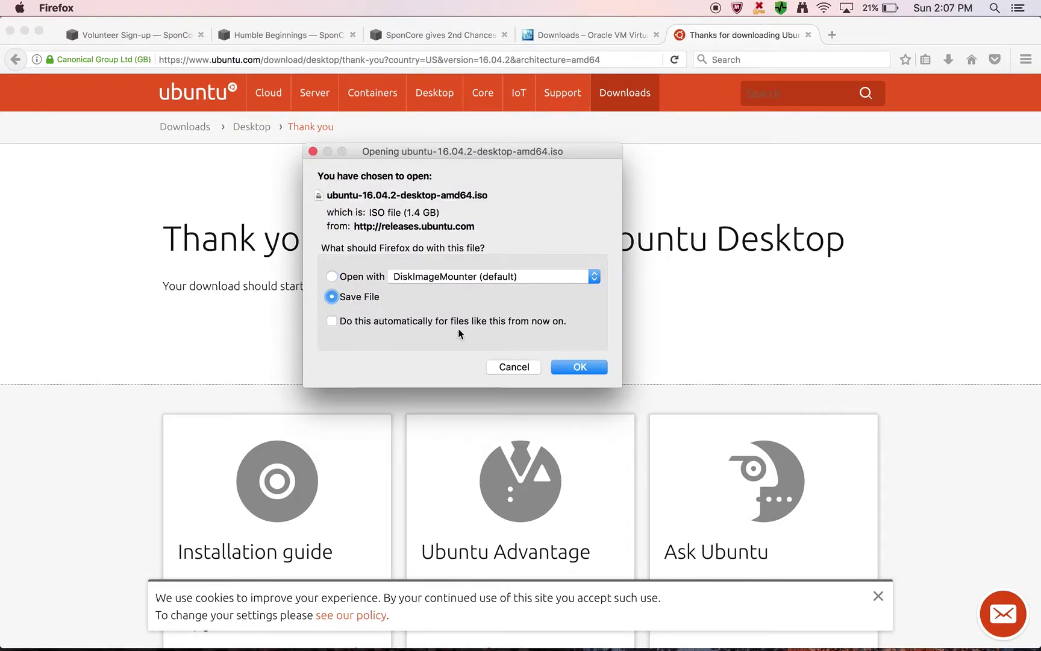
left_click(572, 368)
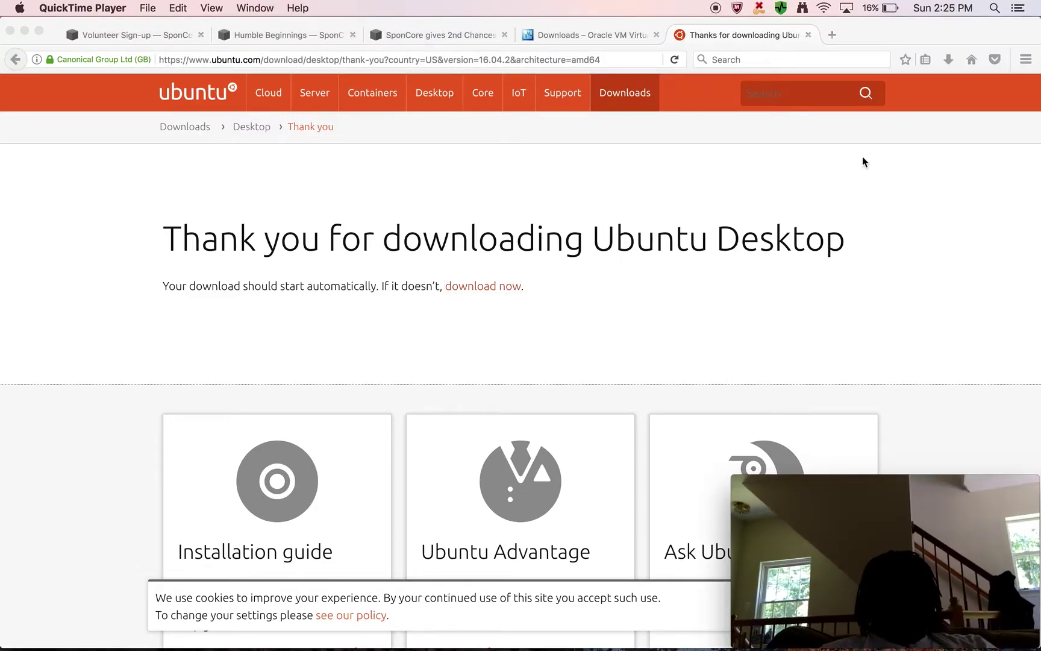
Step: Check the browser's recent downloads and try to open ubuntu-16.04.2-desktop-amd64.iso
left_click(948, 60)
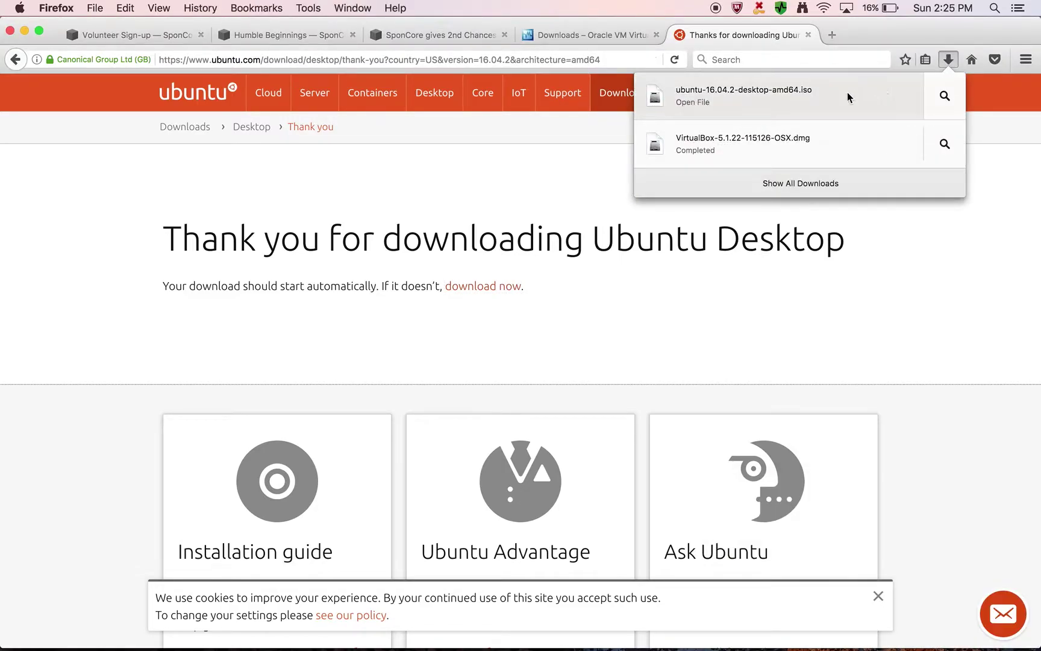
left_click(826, 103)
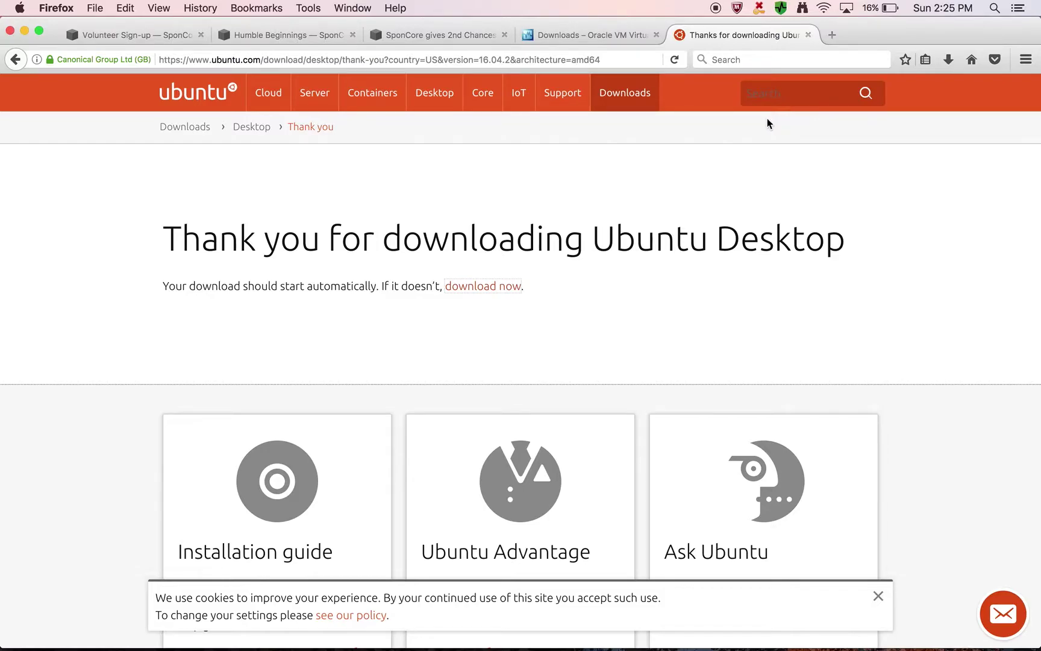
left_click(666, 271)
Step: Switch to VirtualBox and attach ubuntu-16.04.2-desktop-amd64.iso from the Downloads folder to ubuntu-instance-vm's empty IDE optical drive
key("super+space")
type("quivirt")
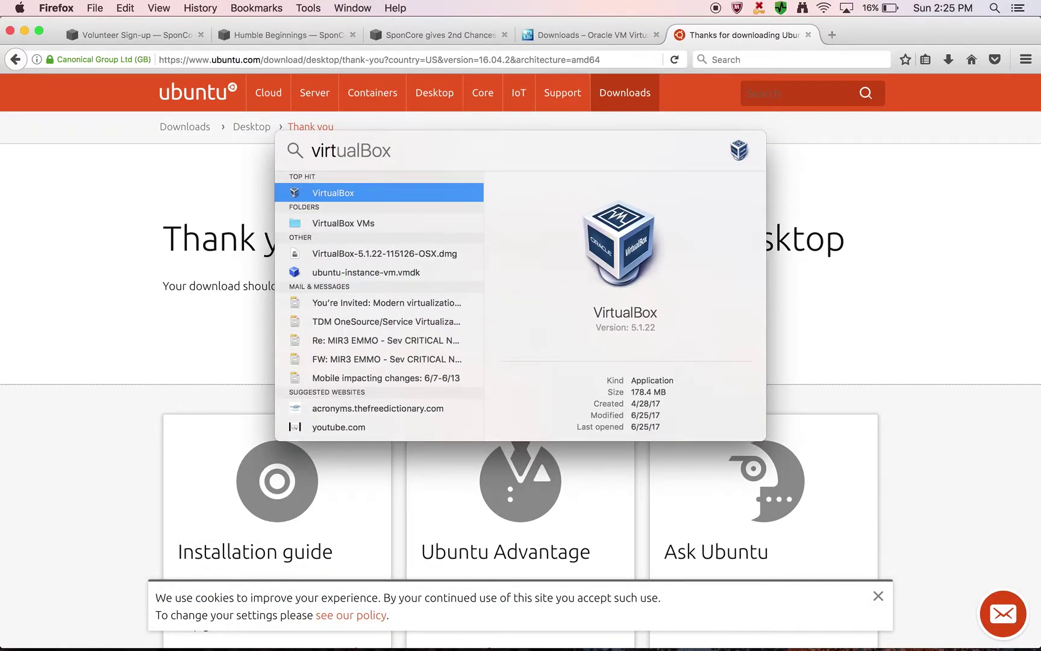
key("Return")
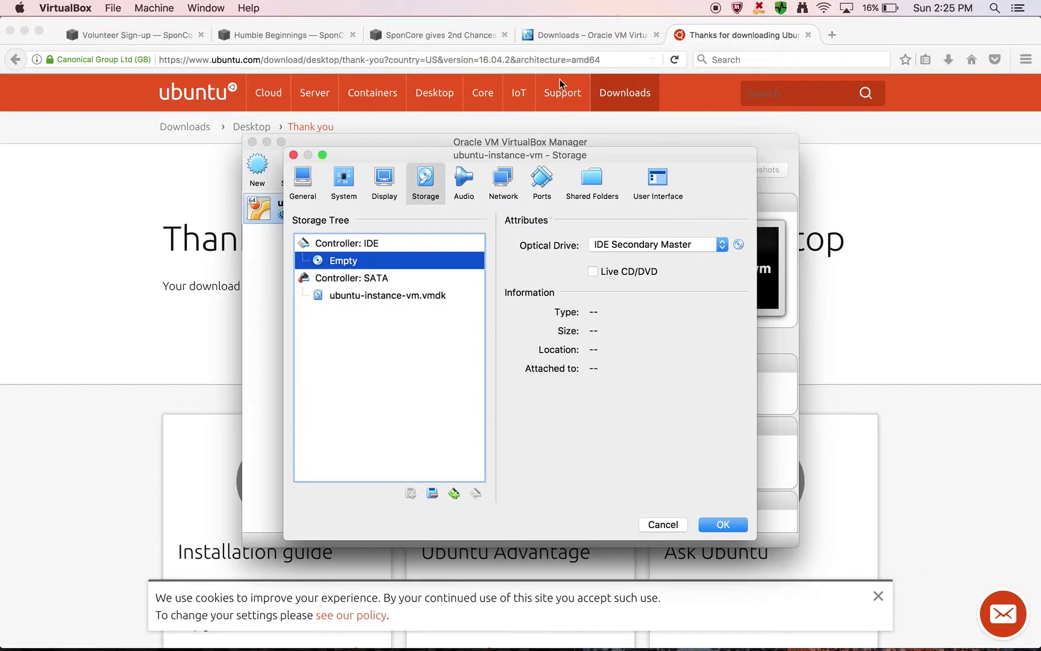
left_click(740, 245)
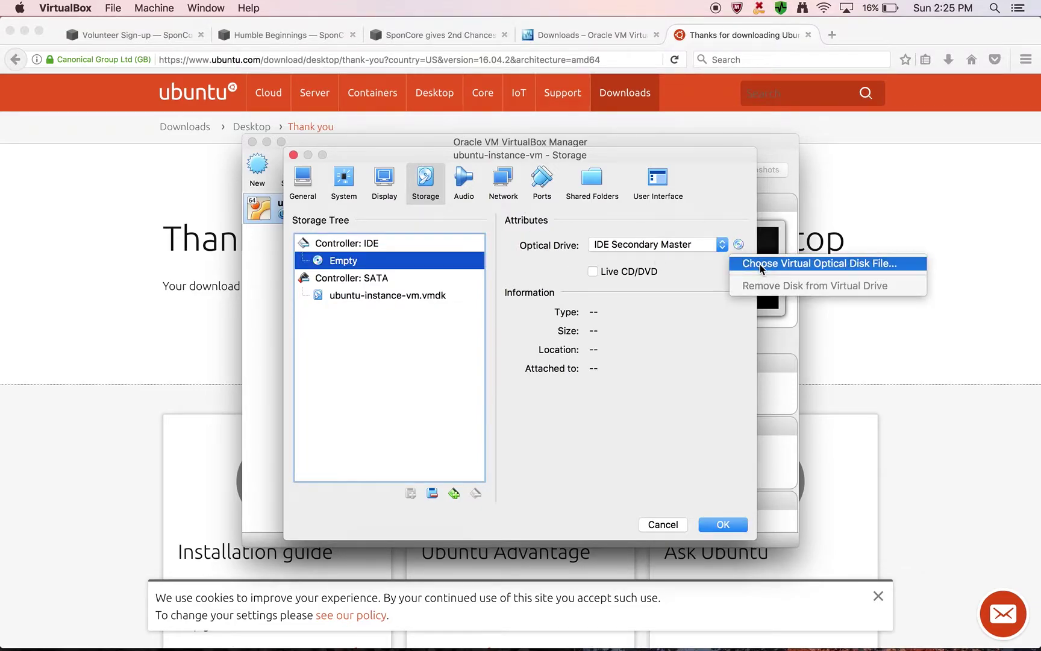
left_click(753, 264)
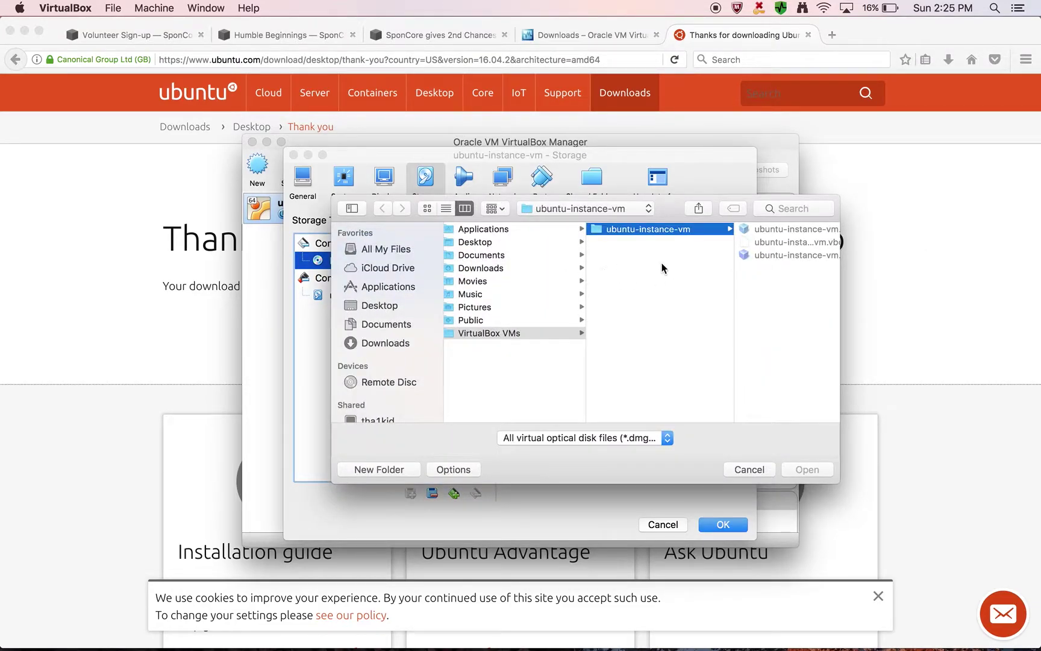
left_click(476, 269)
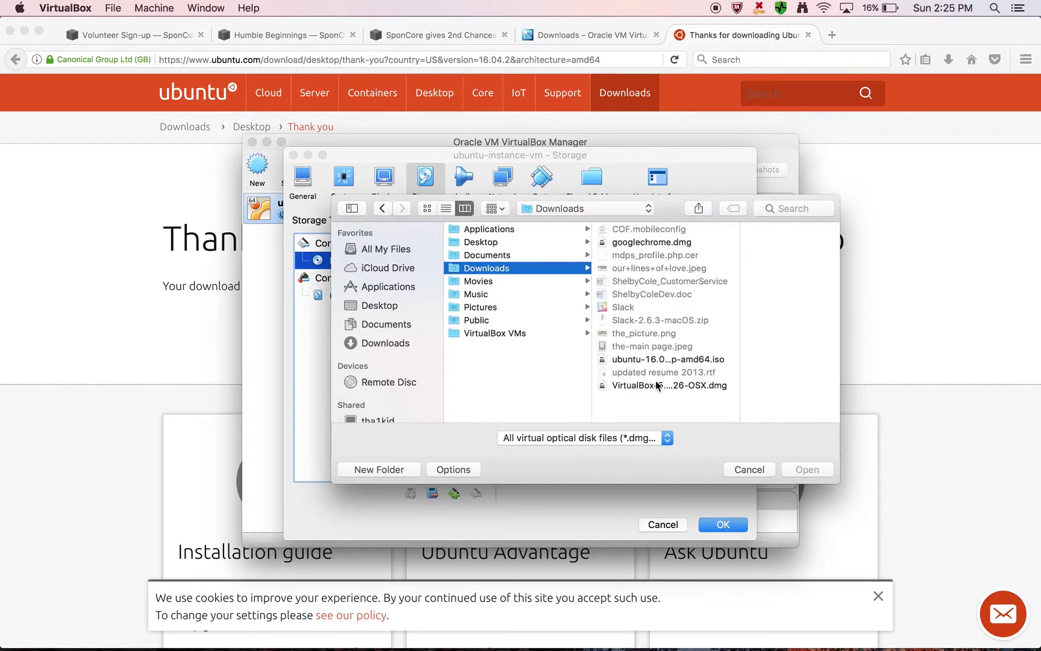
left_click(676, 360)
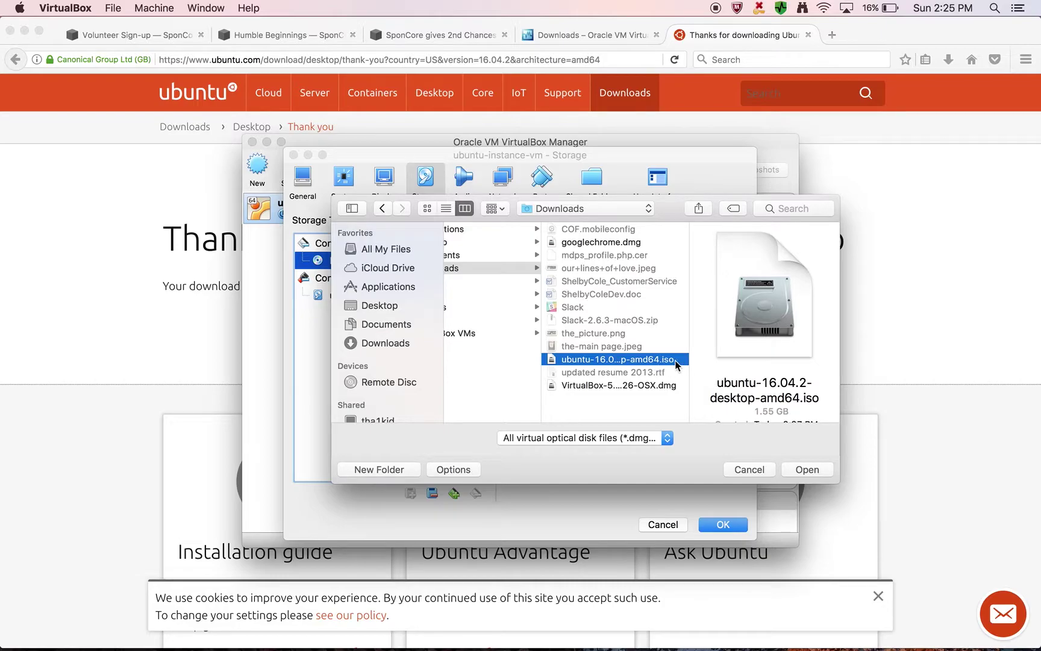
left_click(808, 470)
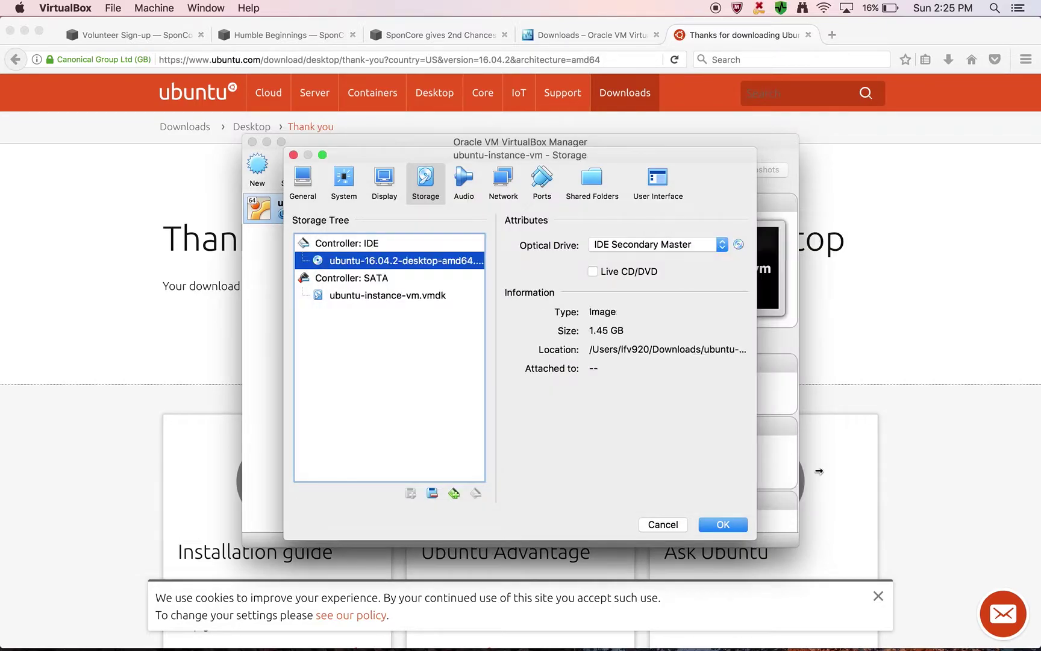
left_click(723, 525)
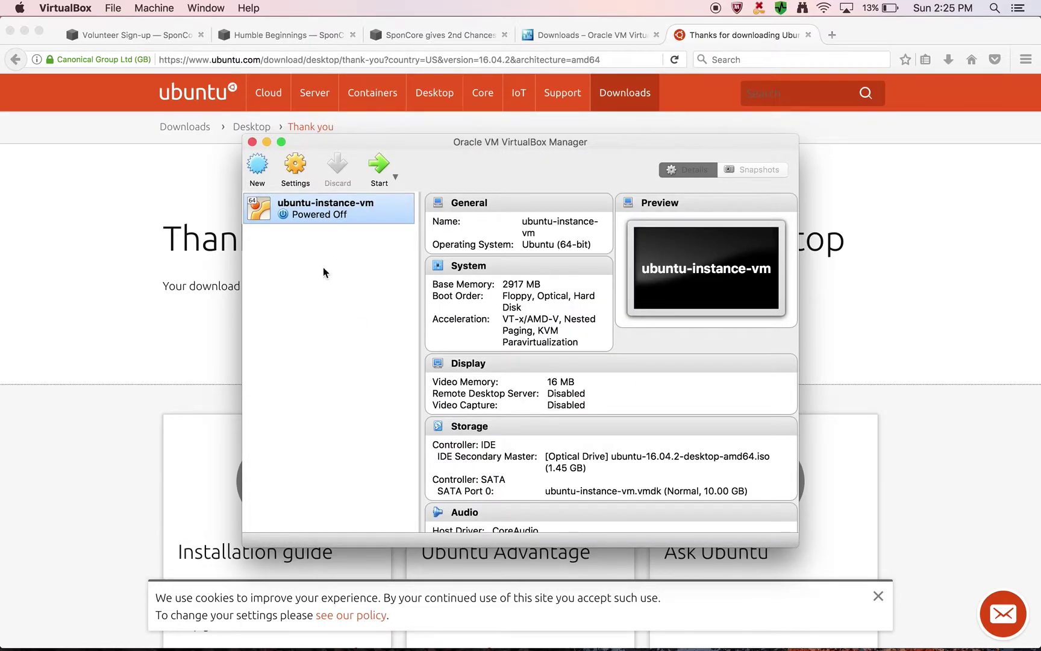
Step: Start ubuntu-instance-vm and dismiss its keyboard capture and mouse pointer integration notices
left_click(380, 168)
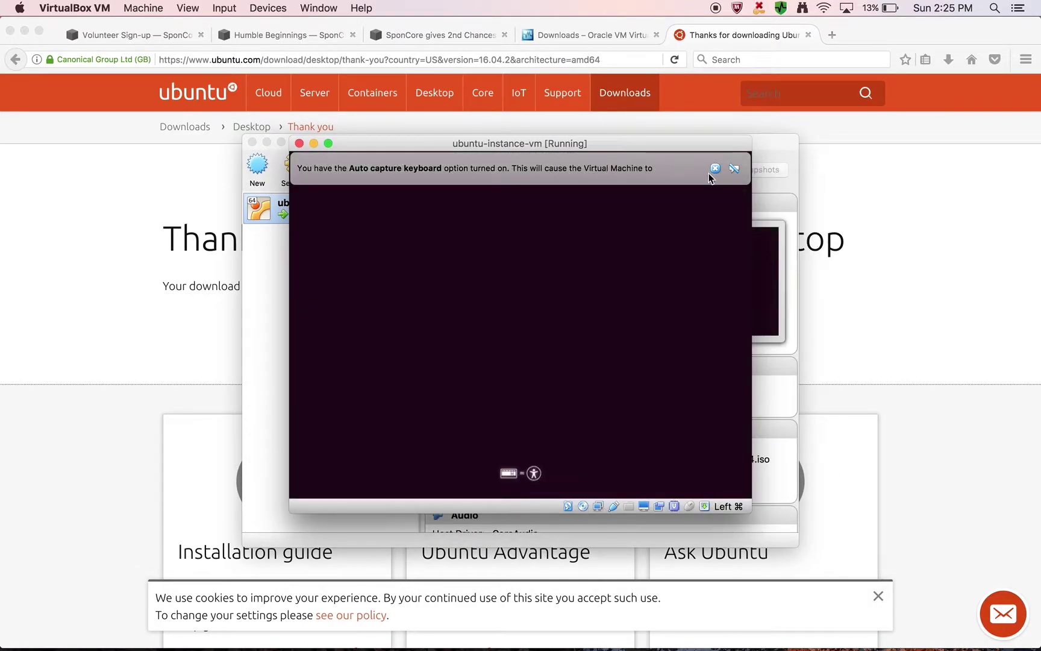
left_click(716, 169)
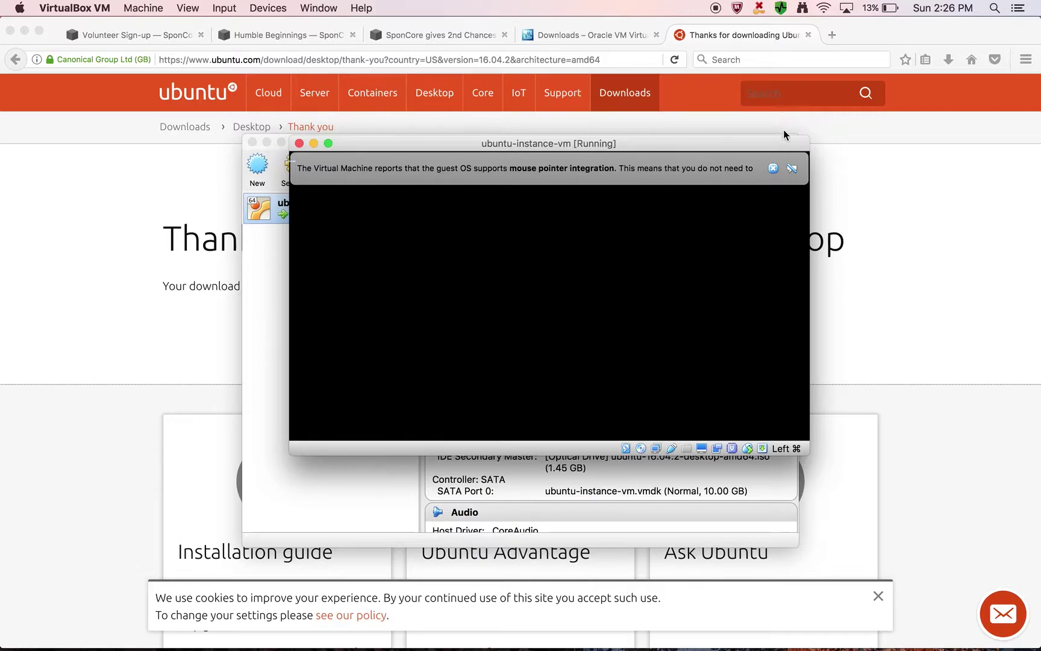
left_click(773, 169)
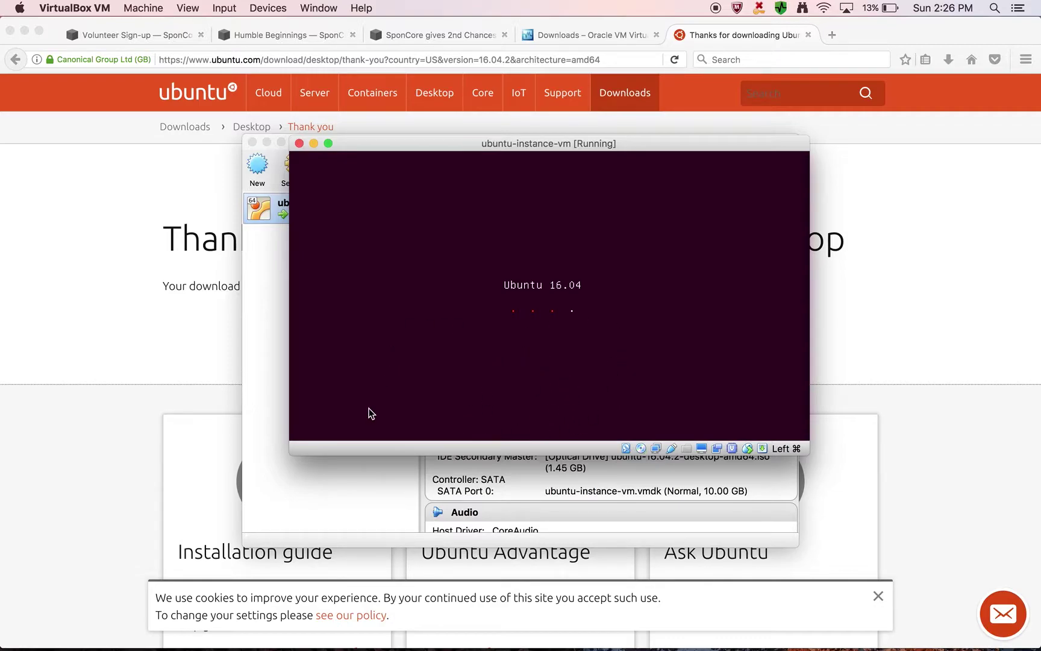
Step: Review ubuntu-instance-vm's storage settings in the VirtualBox Manager without changing them, and close the Manager window
left_click(341, 496)
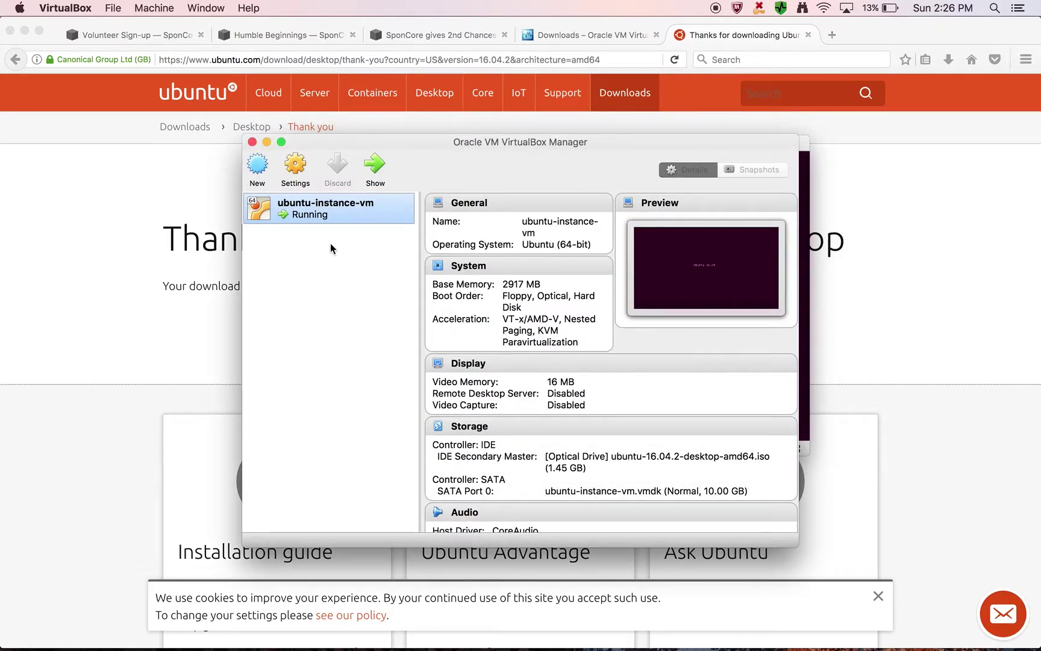
left_click(297, 167)
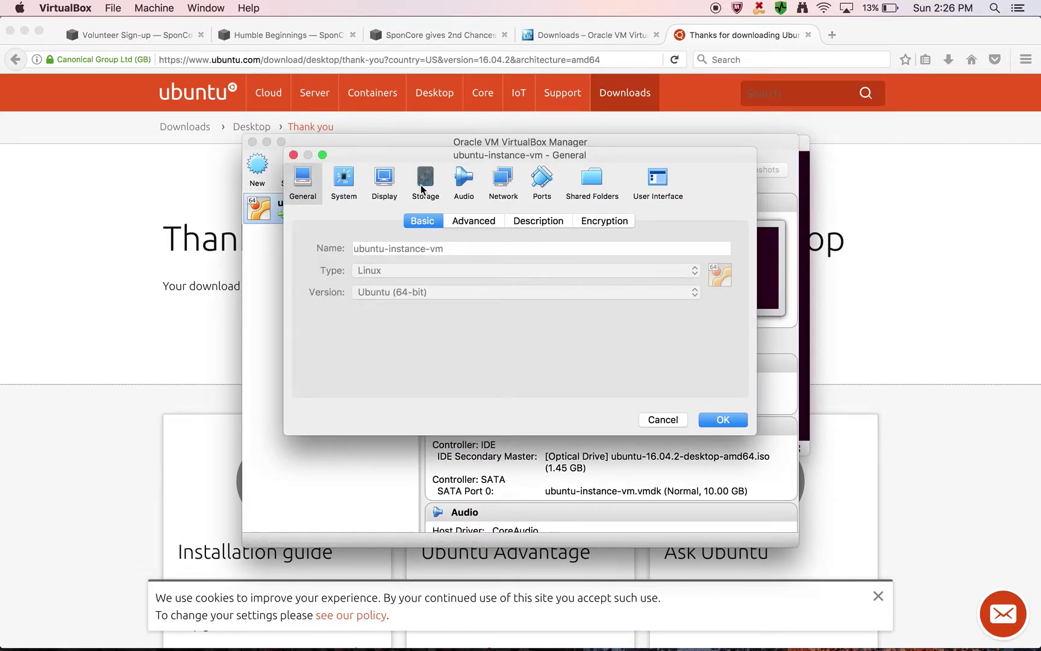
left_click(425, 192)
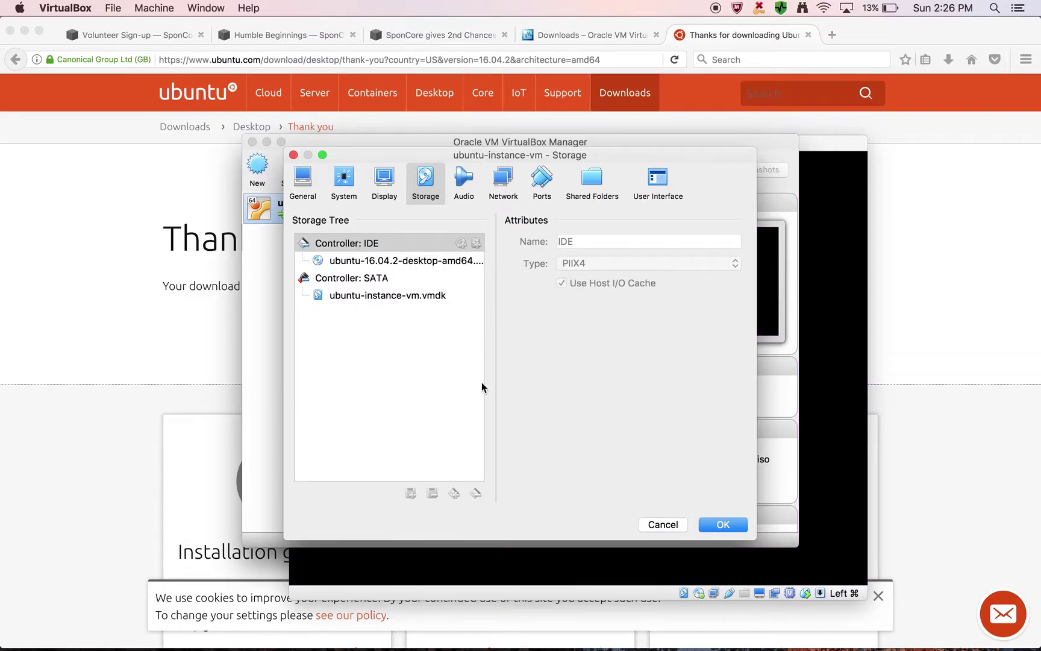
left_click(664, 524)
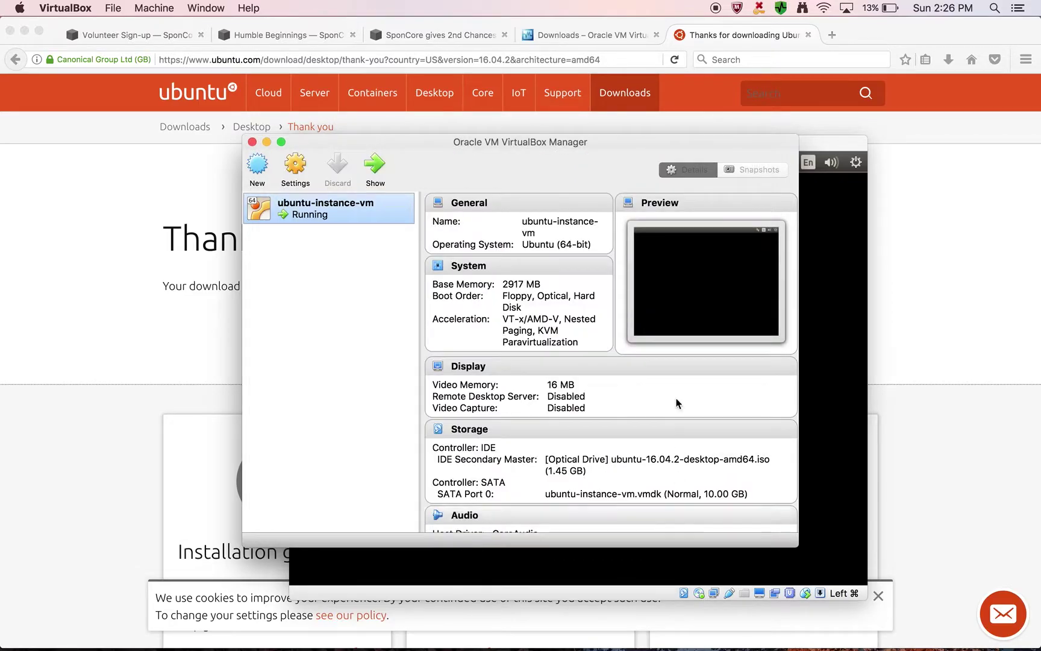
left_click(252, 141)
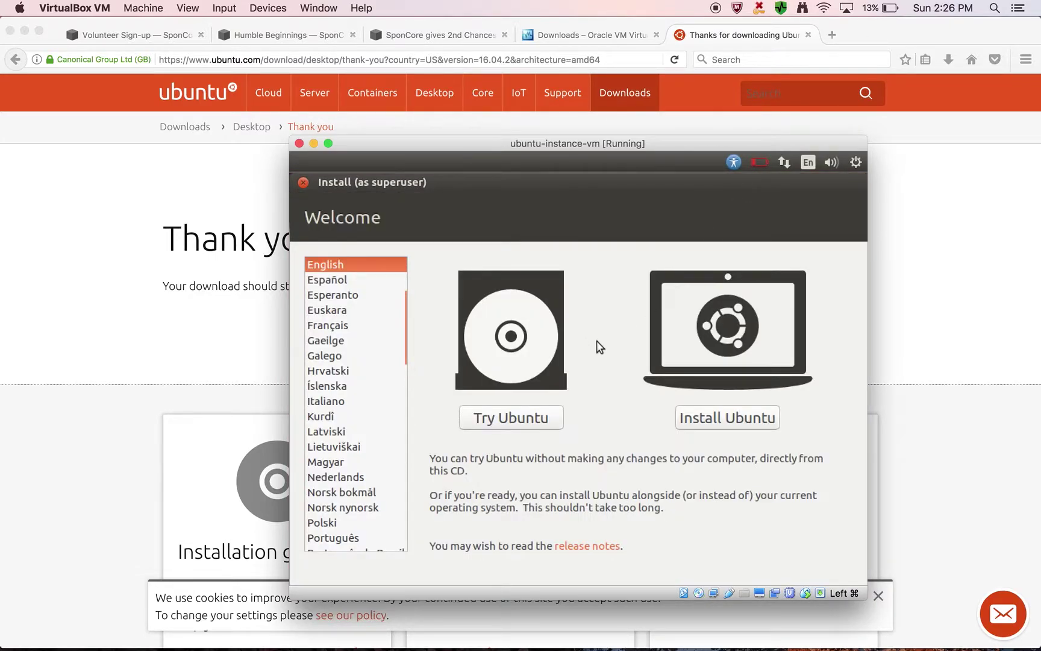
Step: Start the Ubuntu installation without updates or third-party software, choosing to erase the disk and write the partition changes
left_click(681, 416)
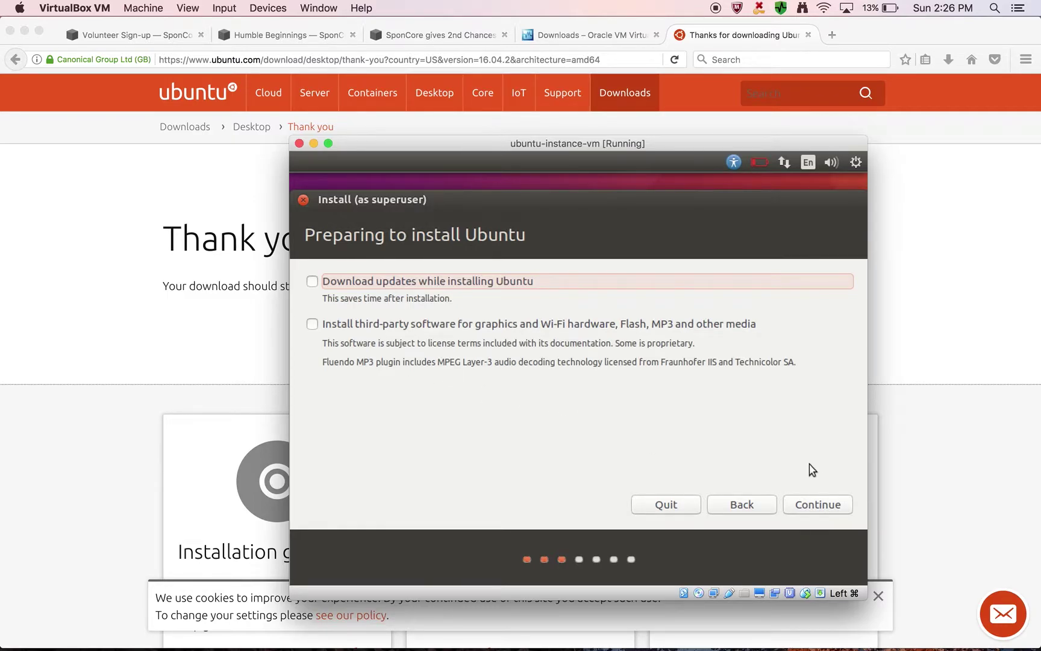
left_click(826, 508)
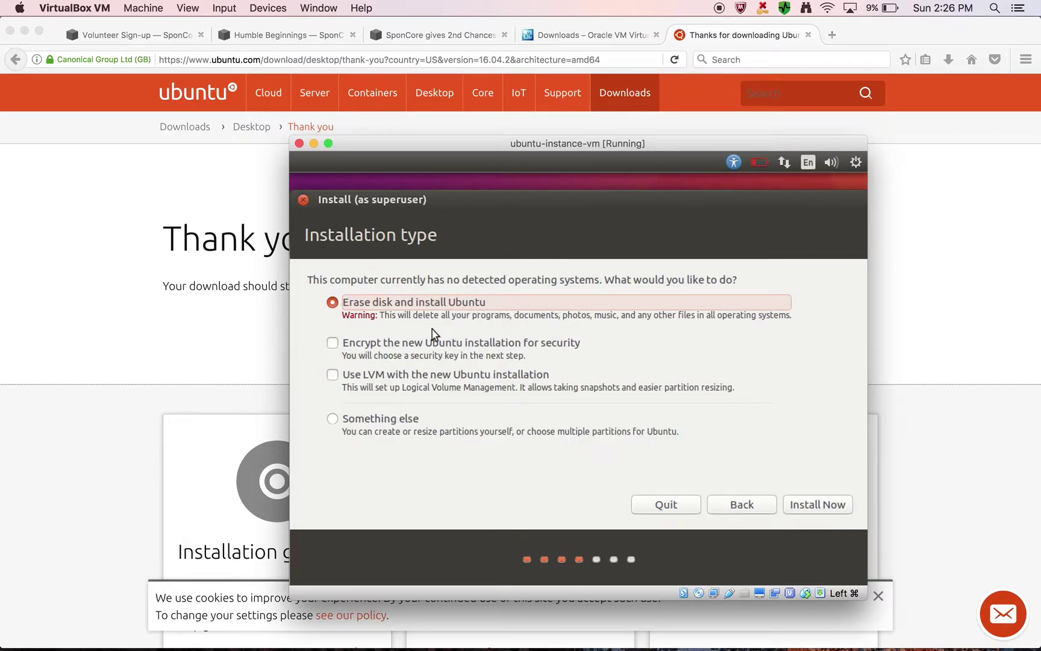
left_click(825, 504)
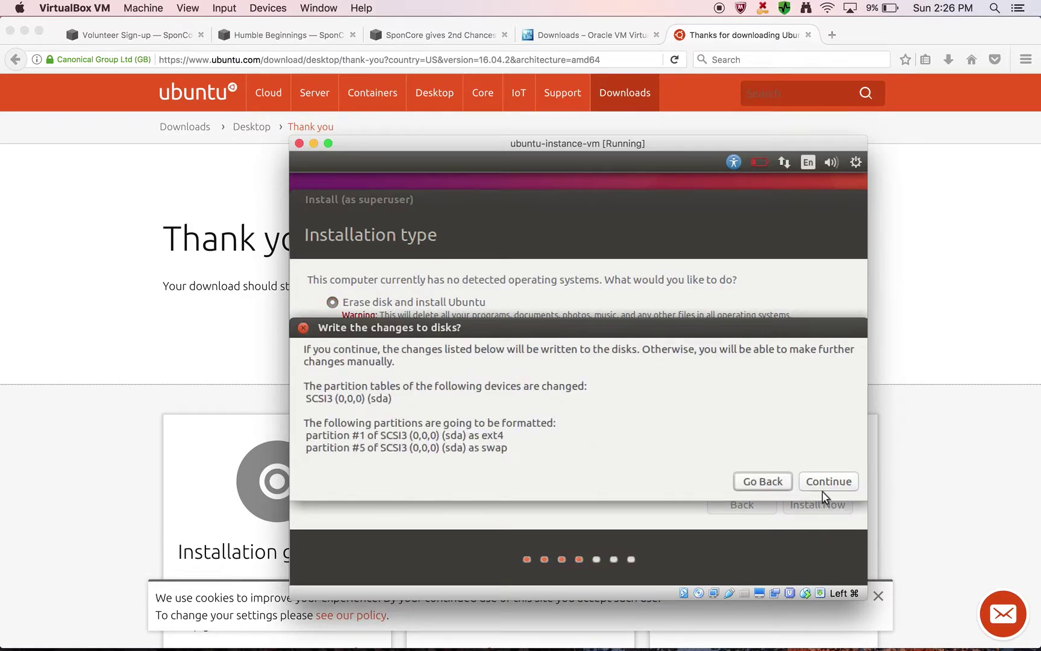
left_click(834, 480)
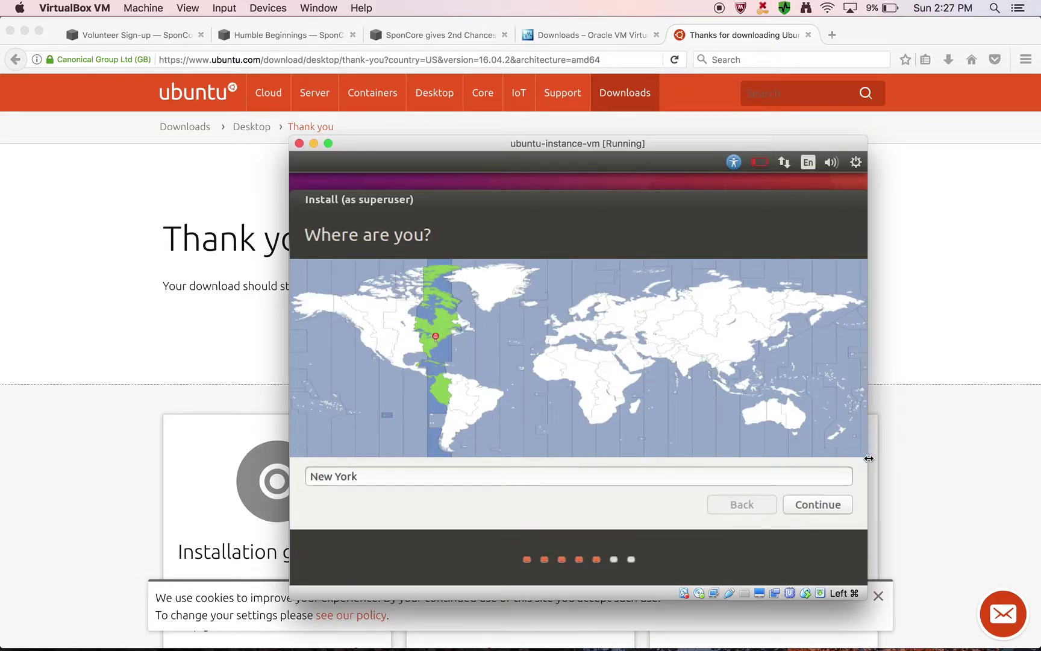
Step: Accept New York as the location and English (US) as the keyboard layout, widening the virtual machine window to reach the controls
left_click(833, 504)
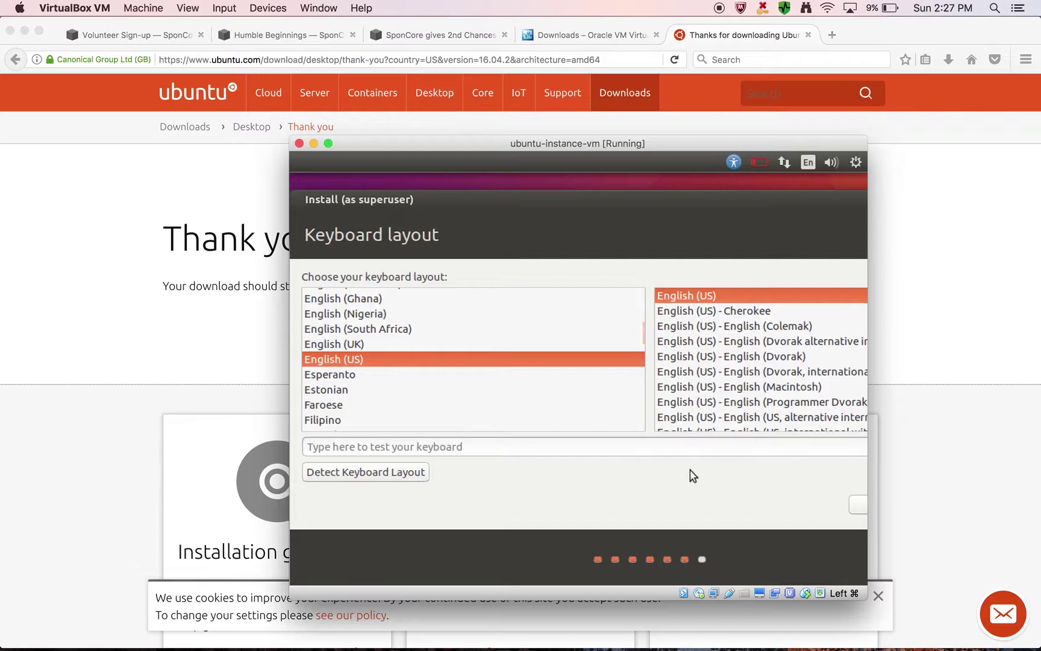
left_click_drag(867, 465, 962, 463)
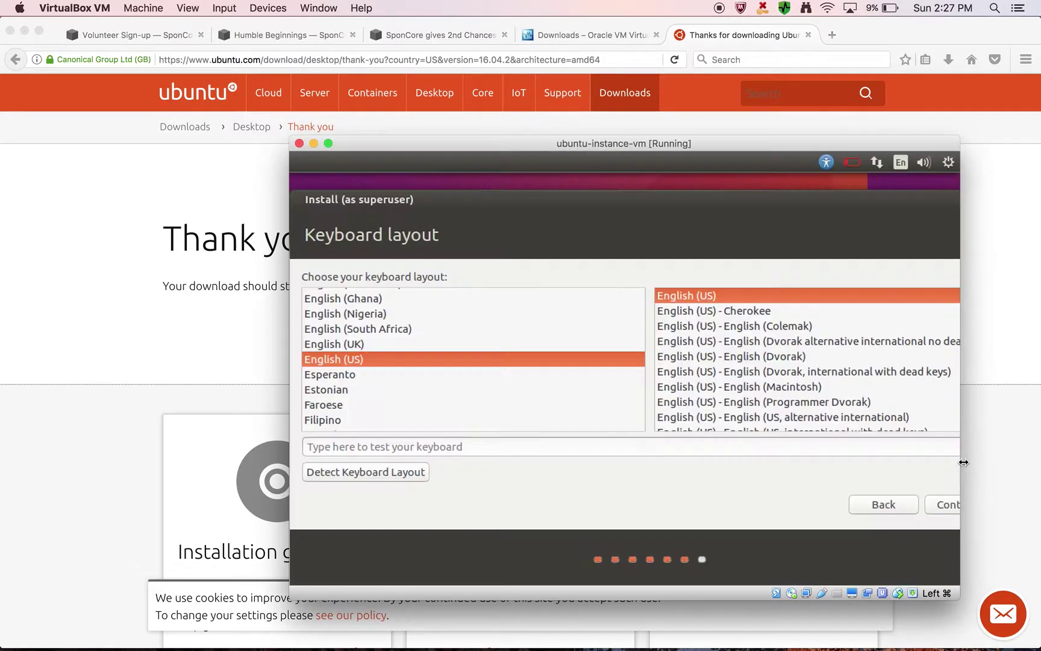
left_click(944, 507)
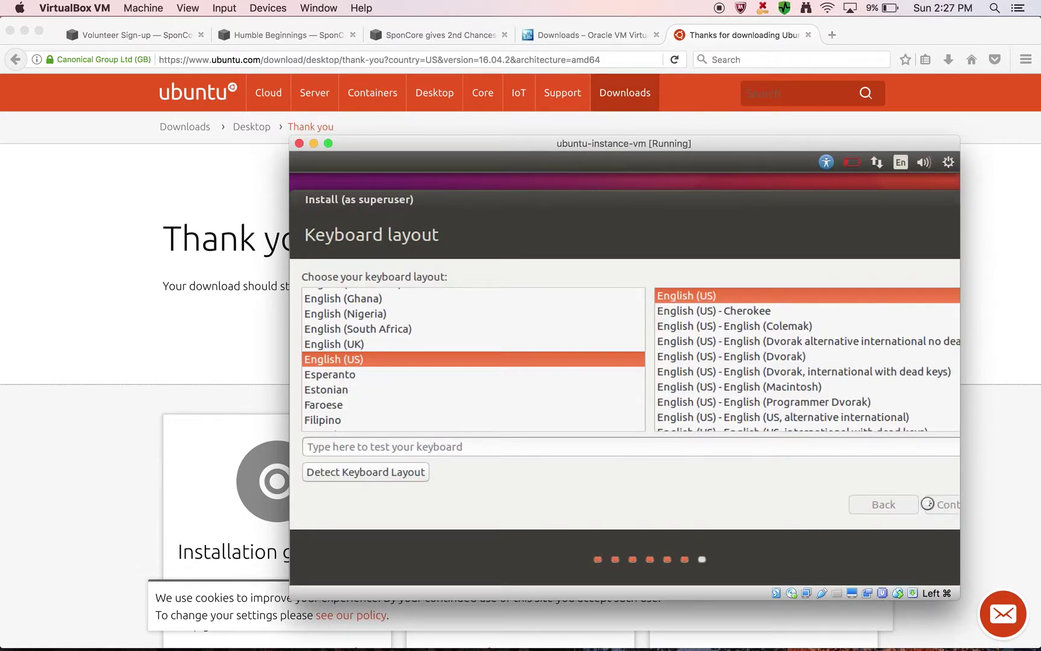
Step: Move the virtual machine window so the account form is in view and enter the user's full name
left_click_drag(692, 139, 508, 131)
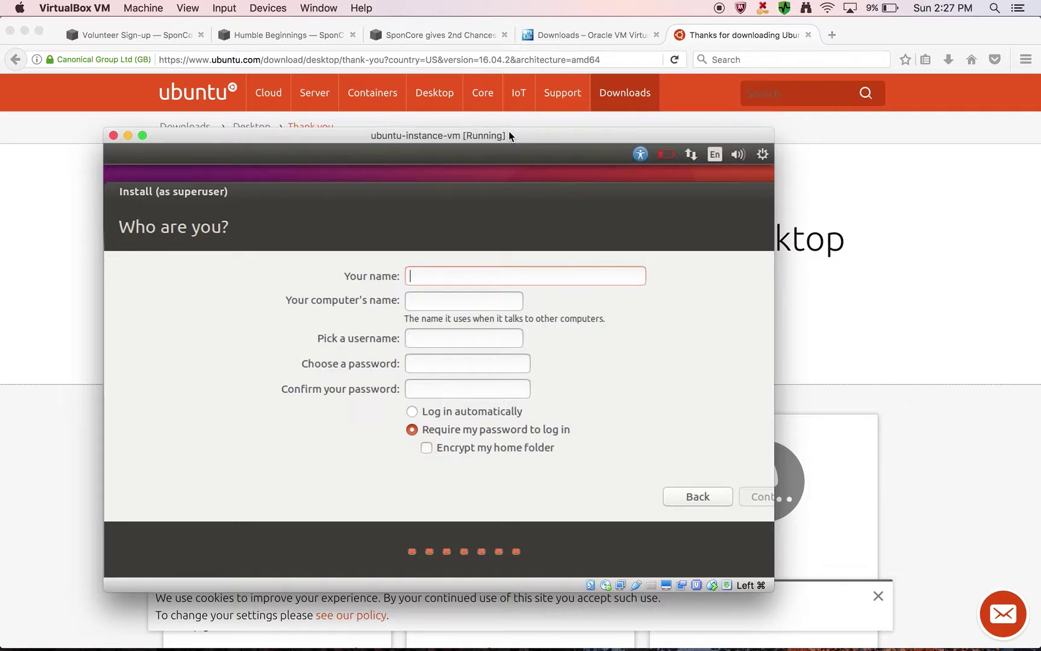
type("Co")
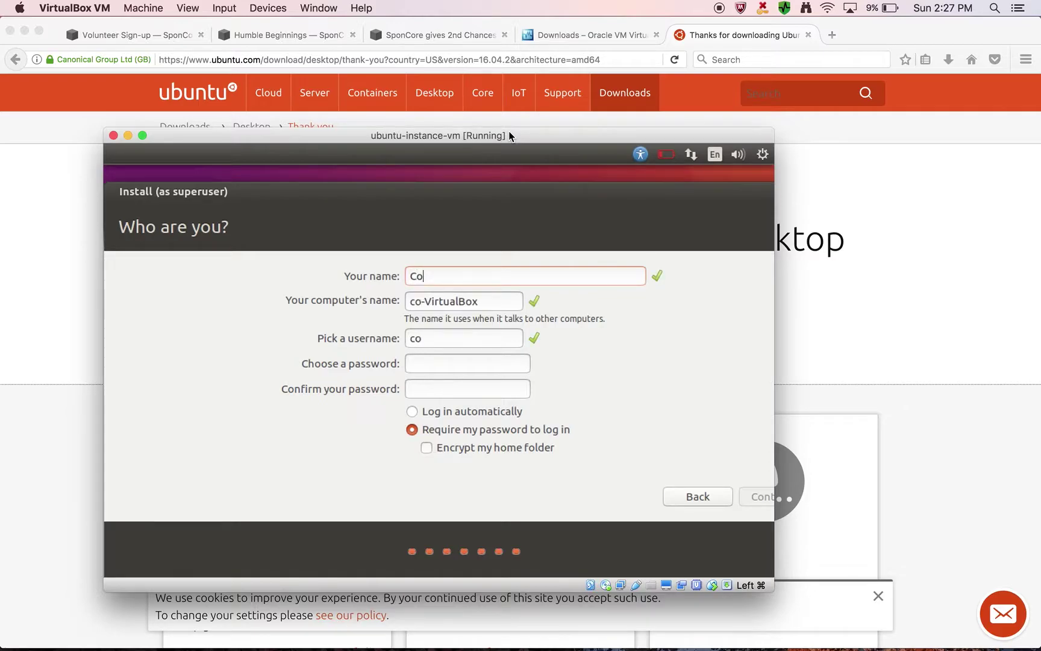
type("rey A")
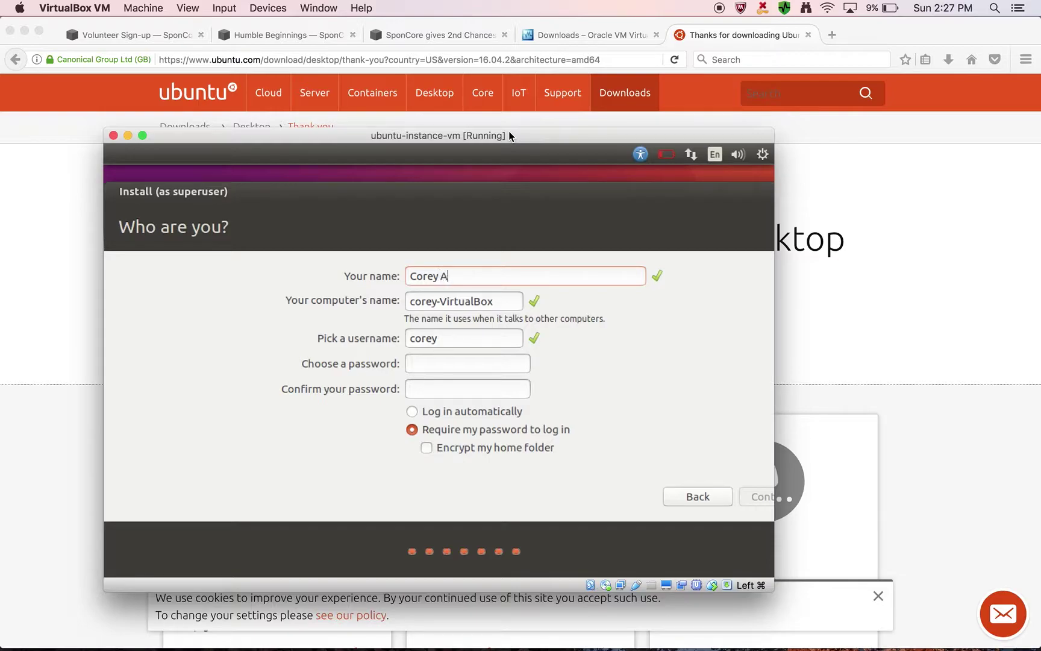
type("lbright")
Step: Try to set the computer's name to hawaiideveloper
left_click_drag(509, 304, 353, 297)
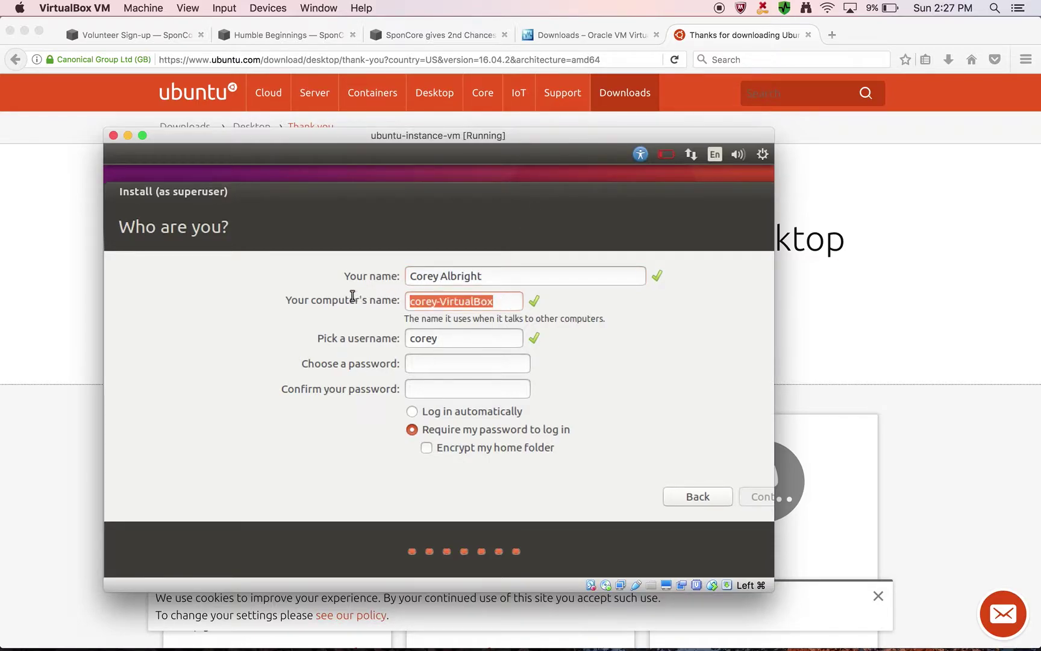
key("BackSpace")
type("hawaiideveloper")
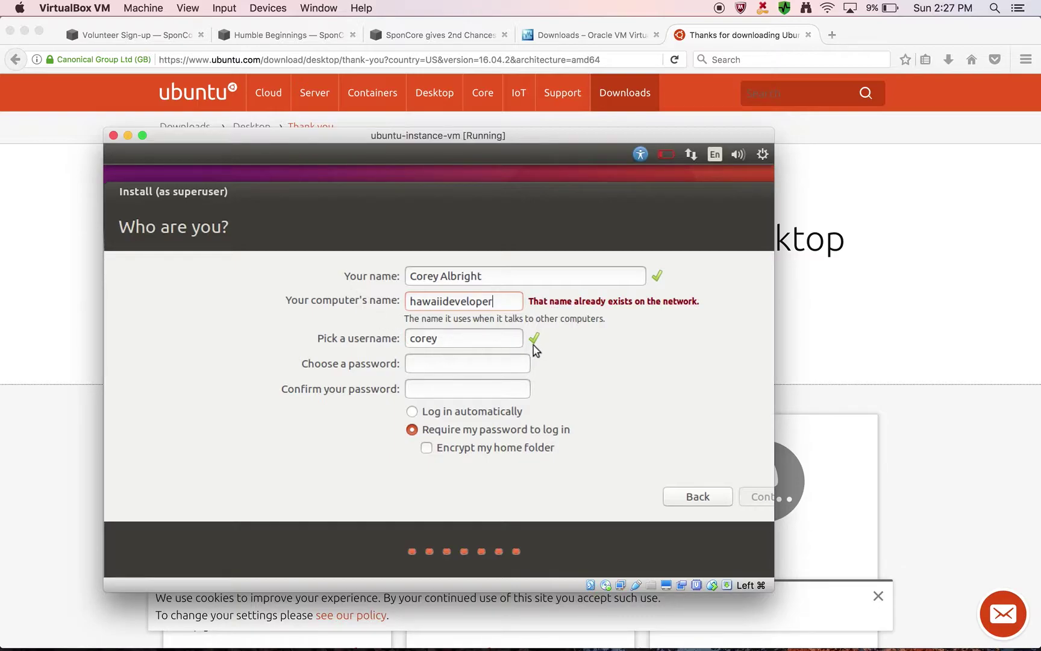
left_click(456, 339)
Step: Set the computer's name to sponcore and the username to hawaiideveloper
left_click_drag(515, 299, 332, 298)
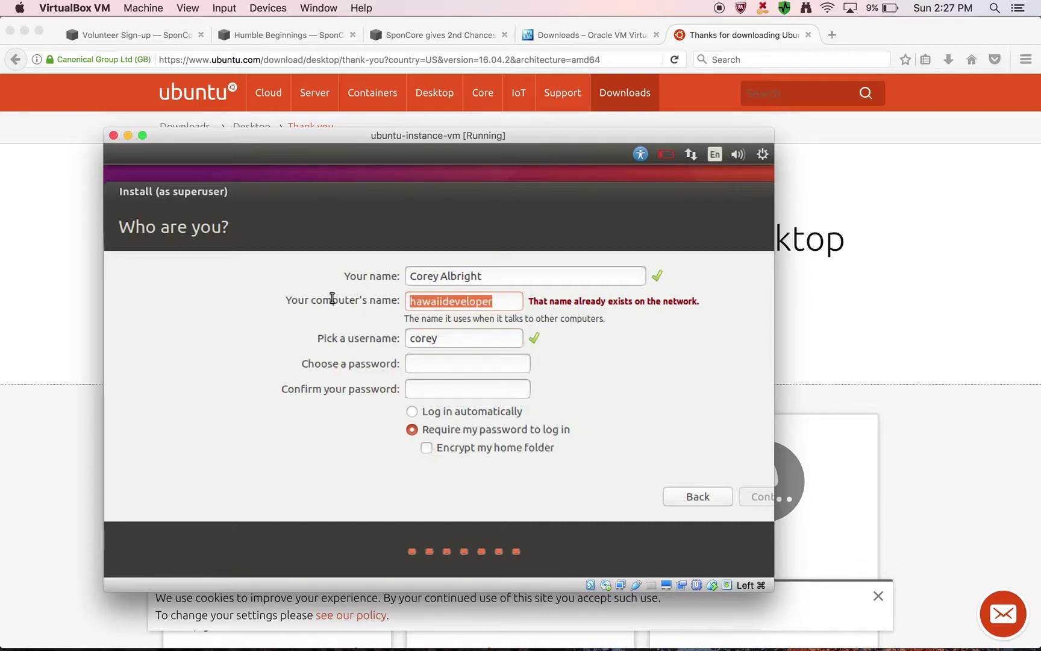
key("BackSpace")
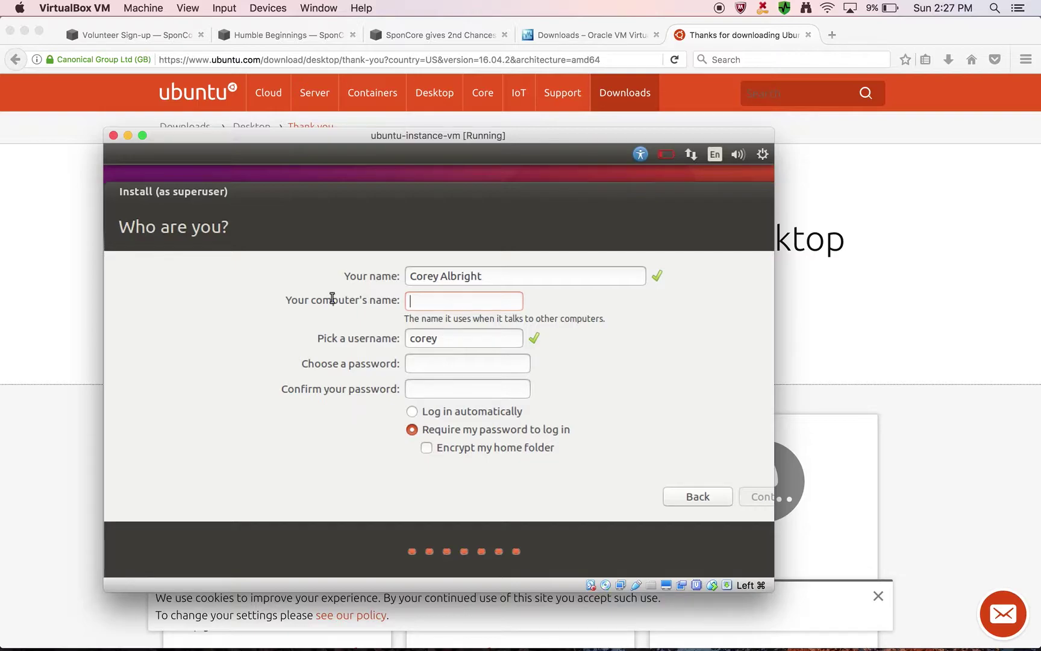
type("sponcore")
double_click(411, 336)
type("hawaii")
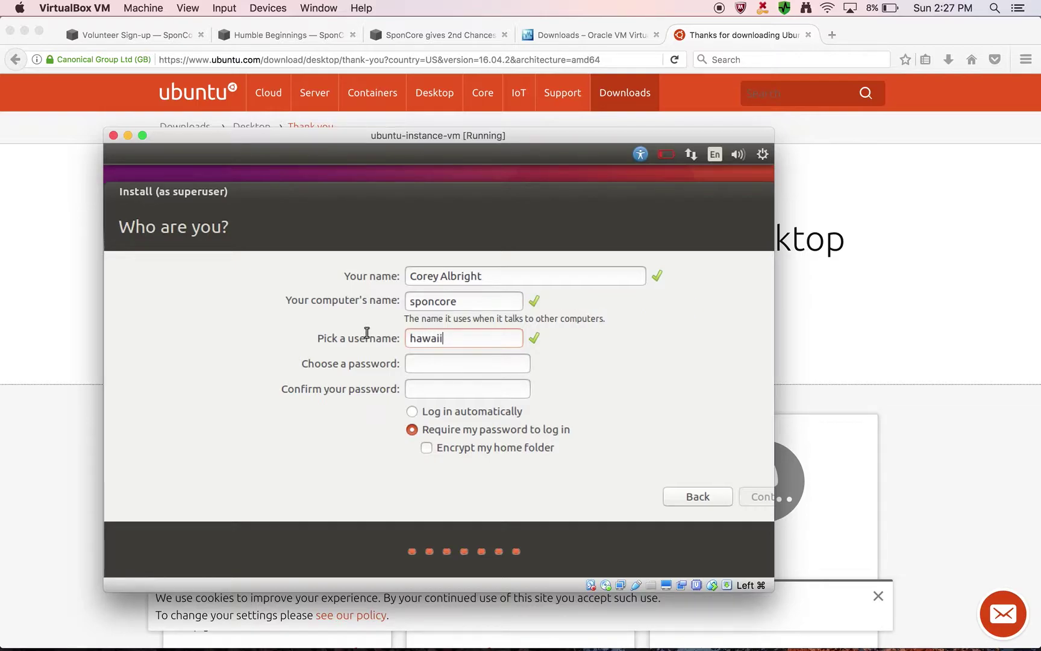
type("developer")
Step: Enter a password for the new account and fill in the password confirmation
left_click(463, 367)
type("*******")
key("Tab")
type("****")
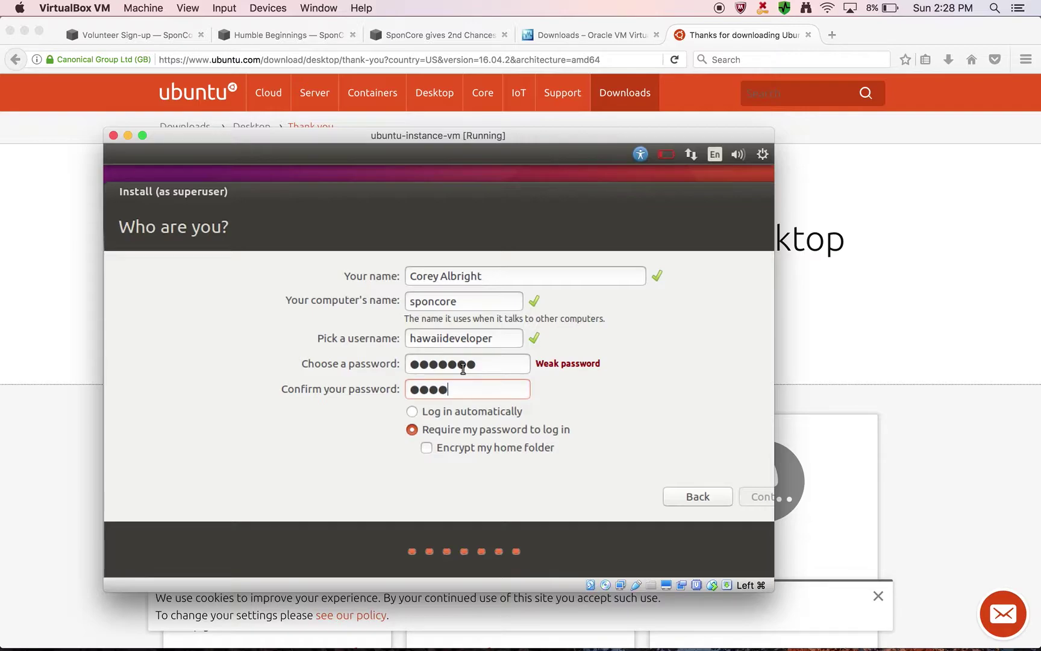
type("**")
Step: Replace the chosen account password so it matches the confirmation, and continue the installation with automatic login selected
double_click(475, 367)
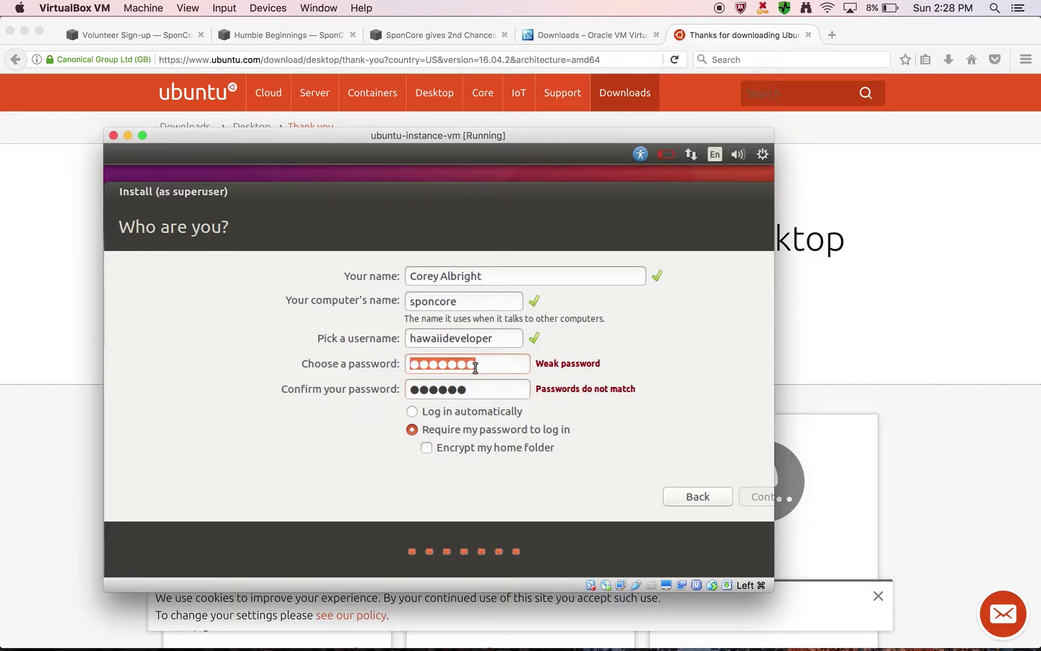
type("****")
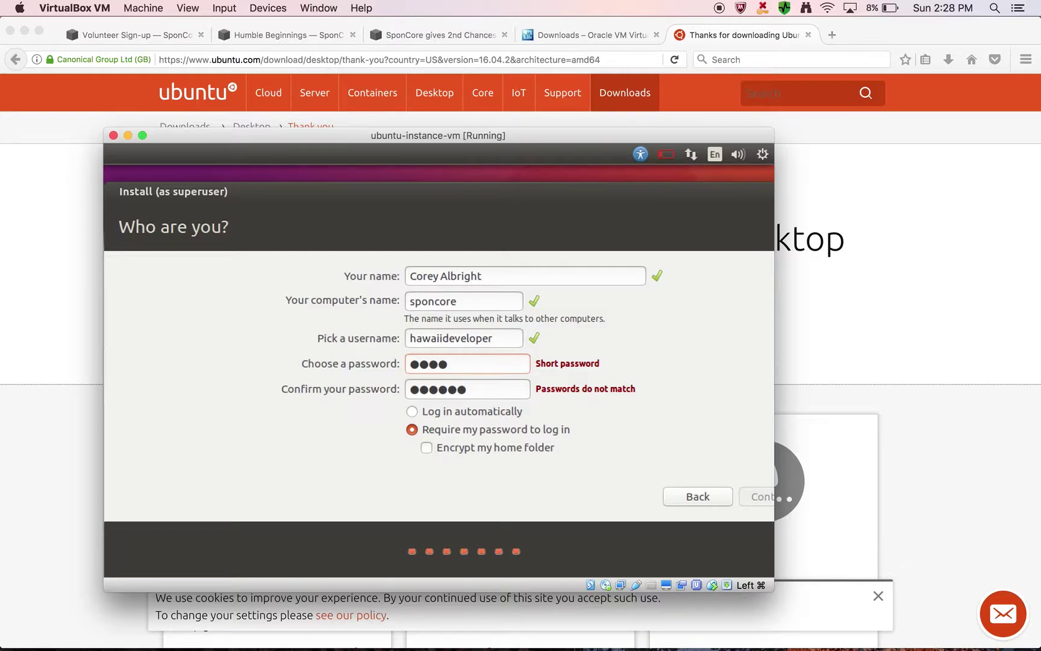
type("**")
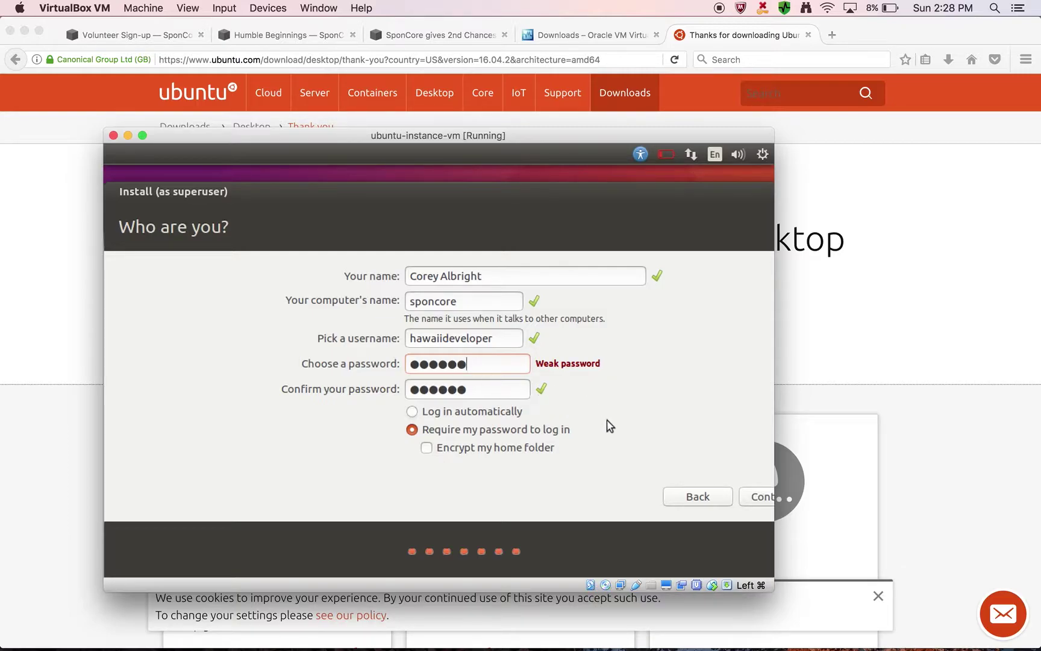
left_click(480, 414)
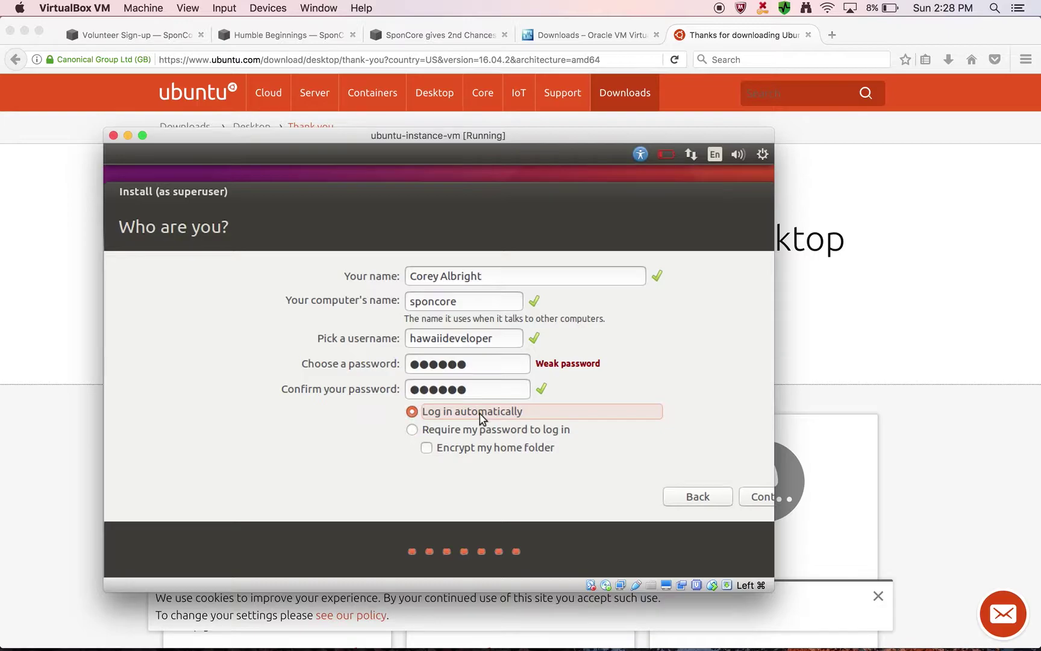
left_click(754, 500)
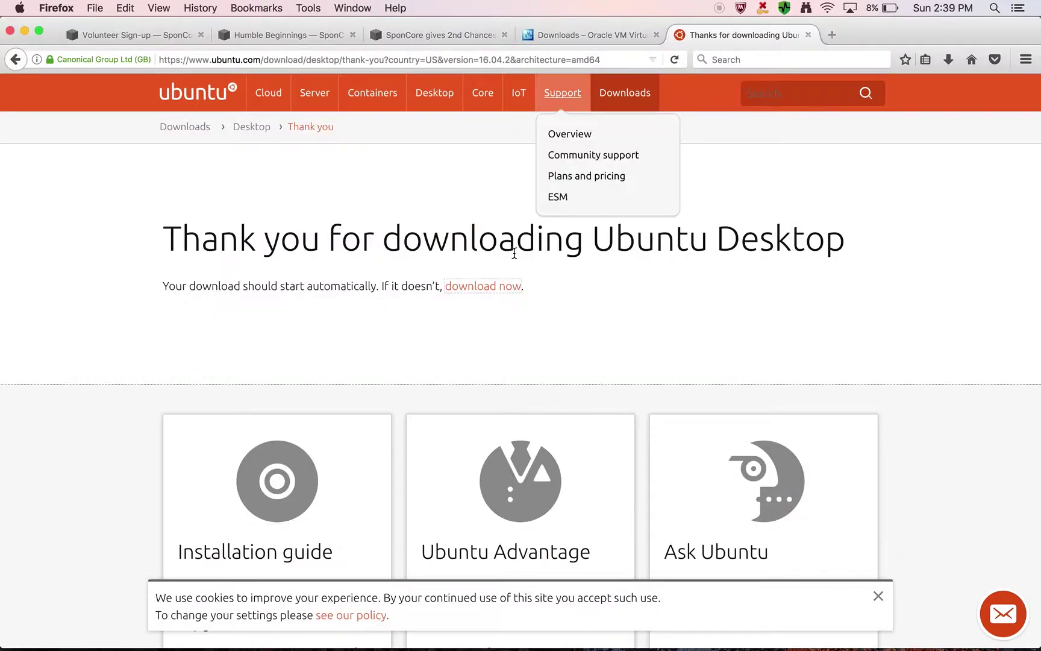
Step: Switch back to the ubuntu-instance-vm window in VirtualBox and restart the virtual machine to finish the Ubuntu installation
mouse_move(663, 648)
left_click(803, 605)
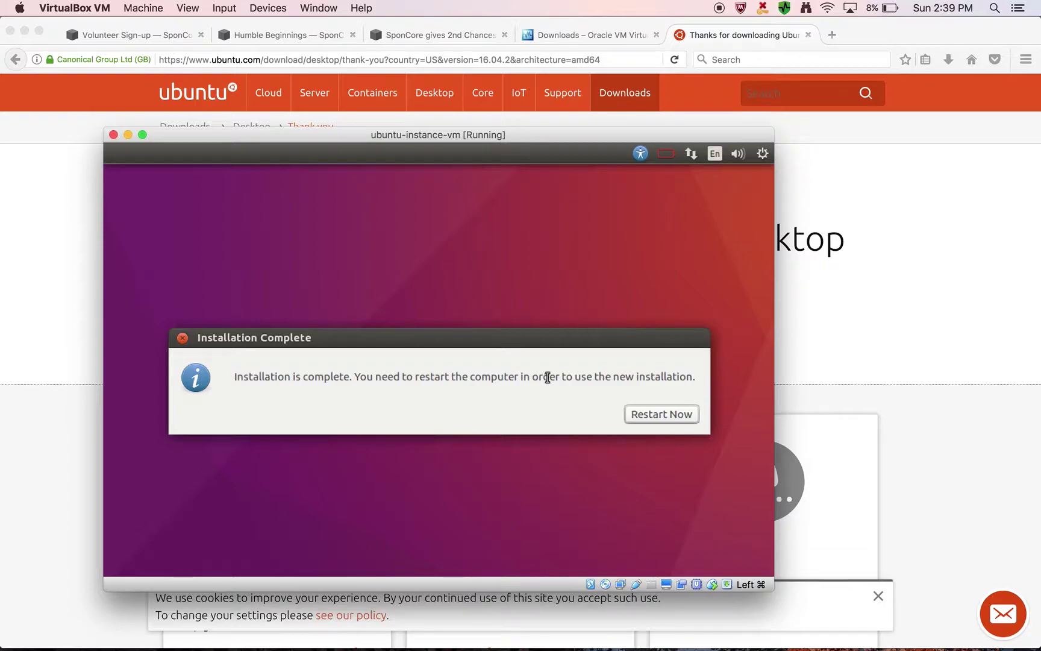
left_click(654, 416)
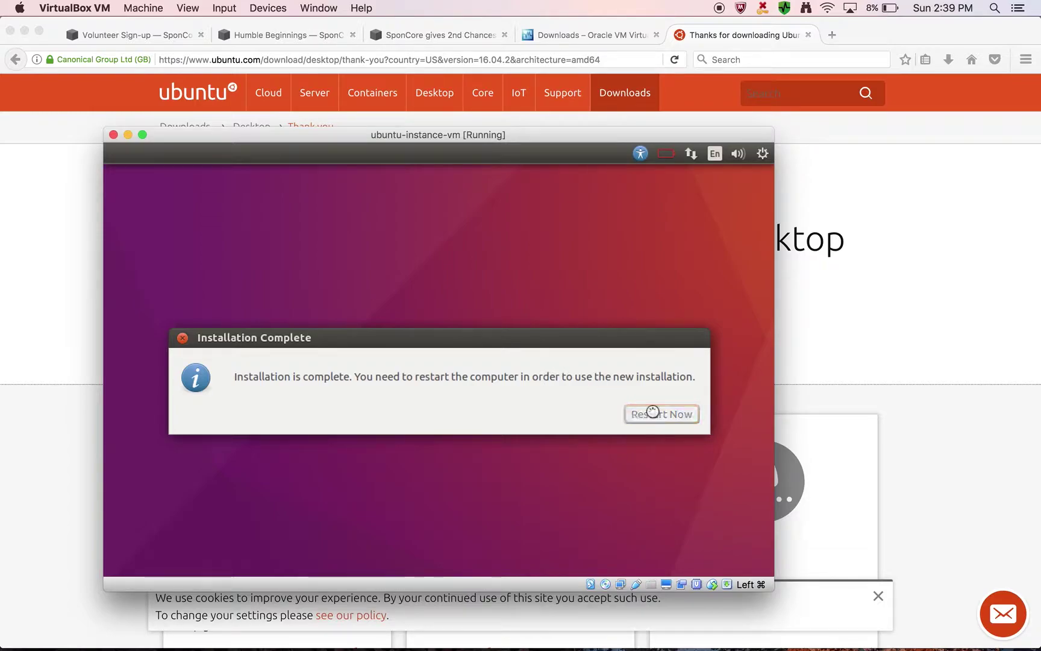